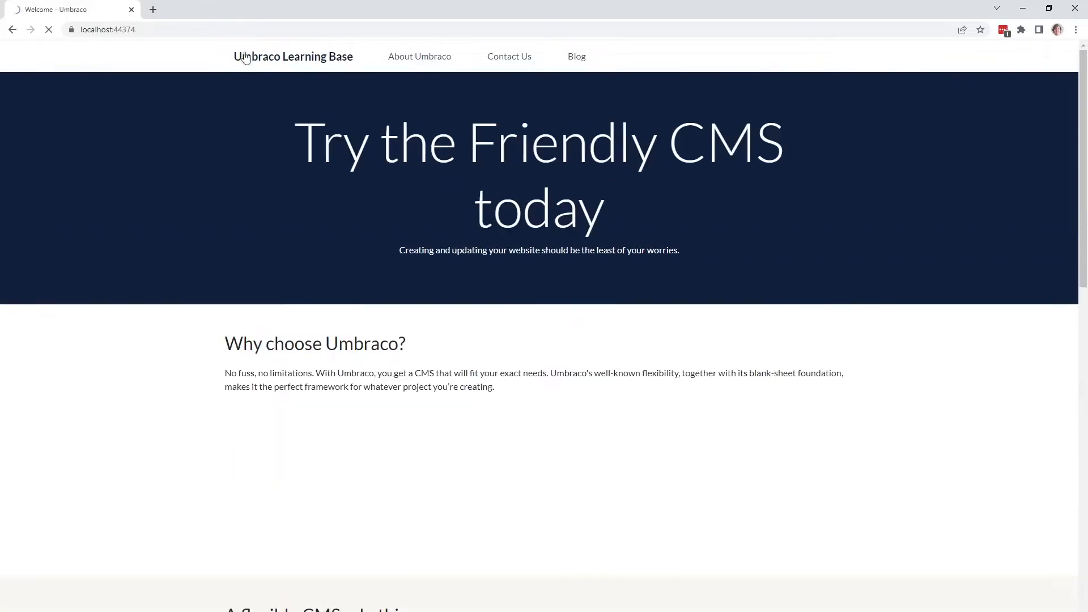
Open the site's backoffice at localhost:44374/umbraco and go to the Forms section
left_click(205, 26)
type("/umbraco")
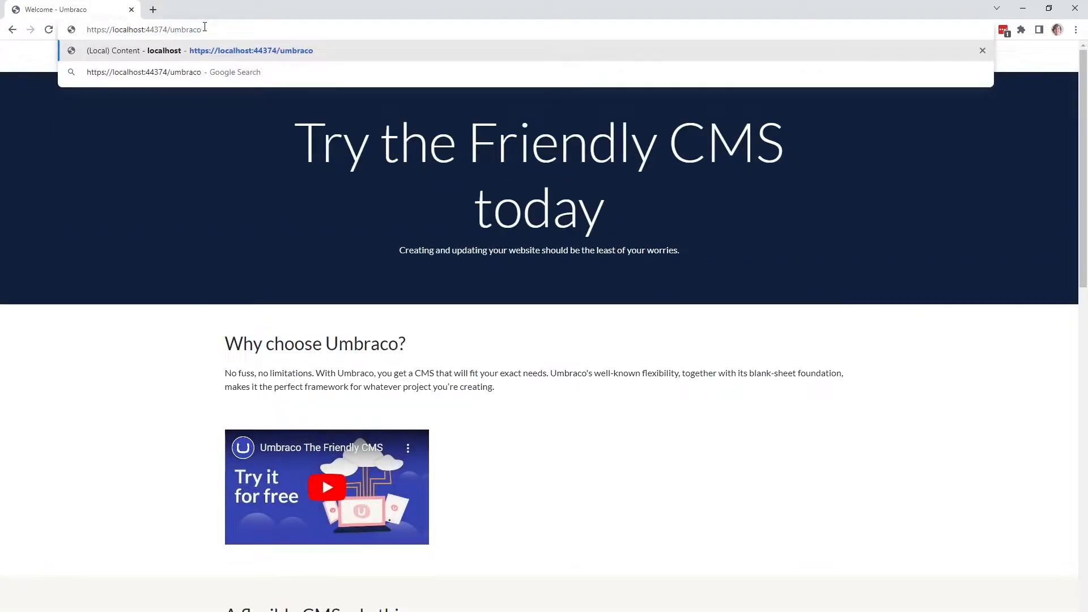
key("Return")
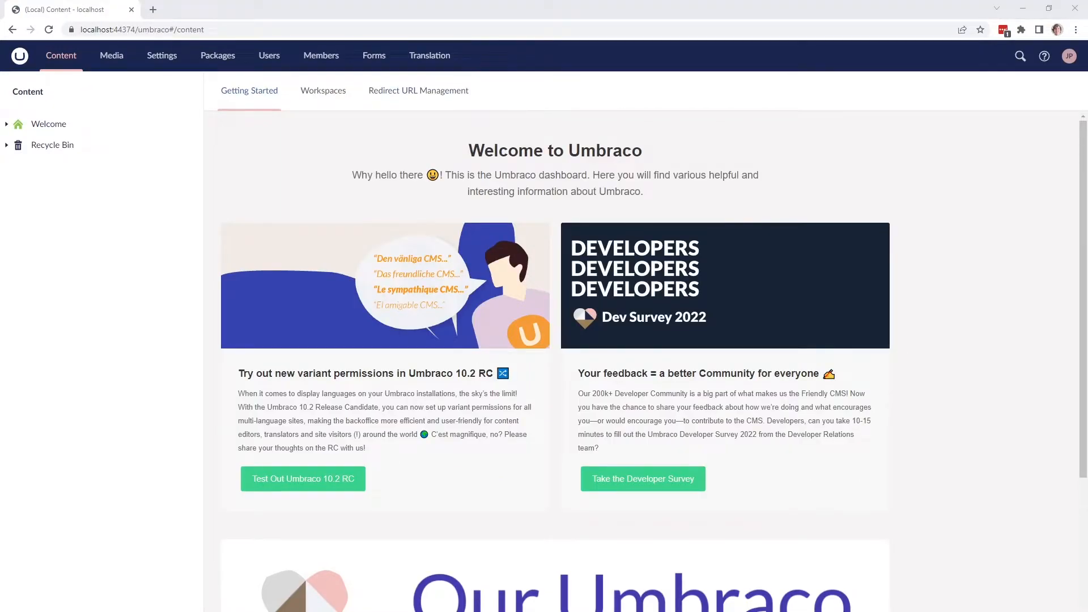
left_click(374, 55)
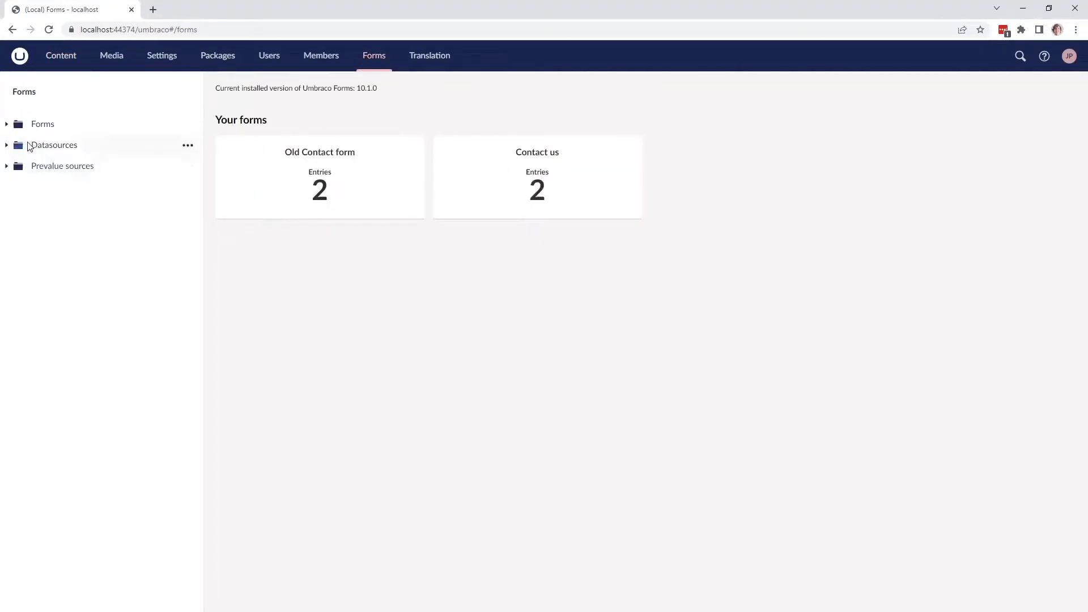
Look at the design of the existing Contact us form in the Contact forms folder
left_click(7, 123)
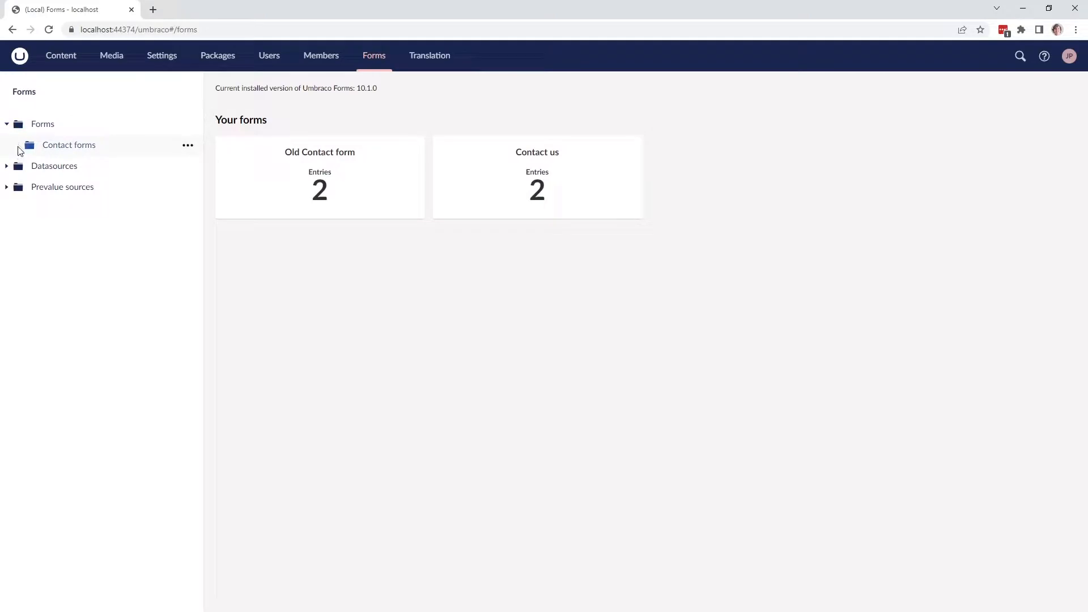
left_click(17, 146)
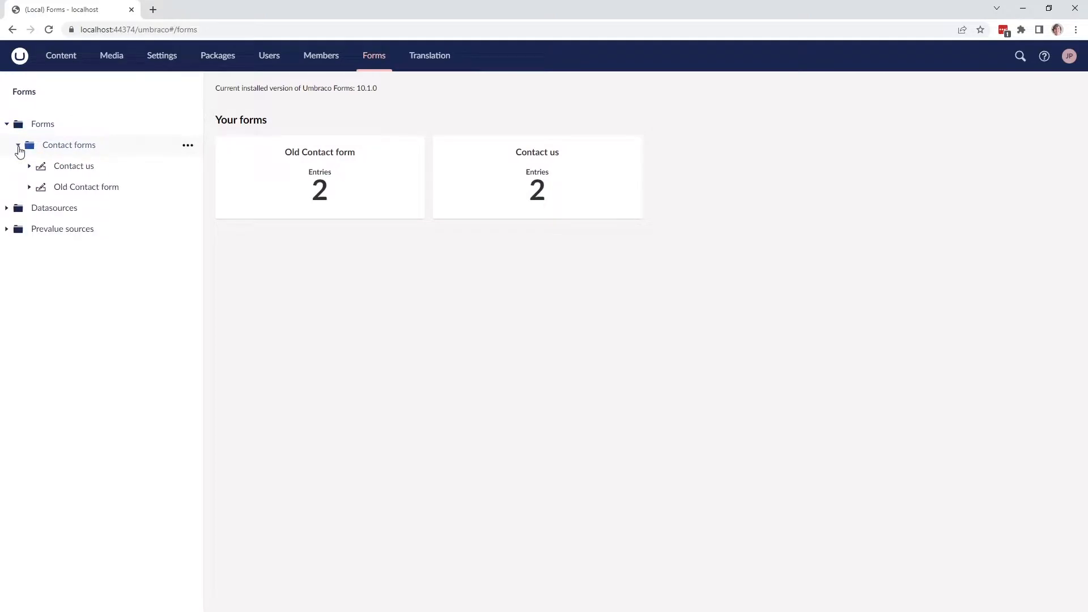
left_click(74, 166)
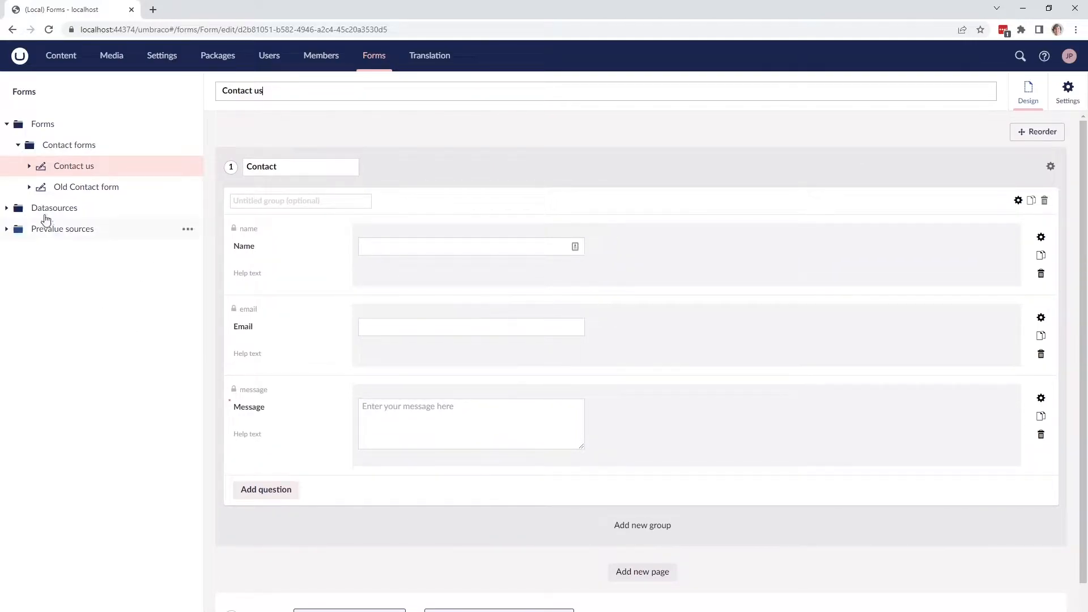
left_click(18, 146)
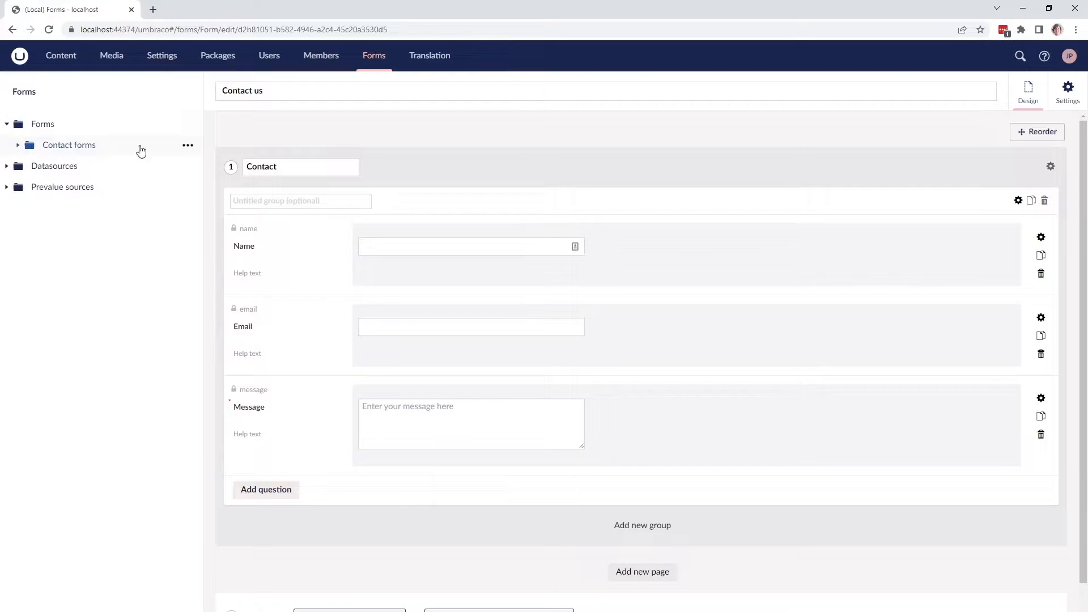
Create a new empty form under Forms and name it "Book meeting"
left_click(189, 125)
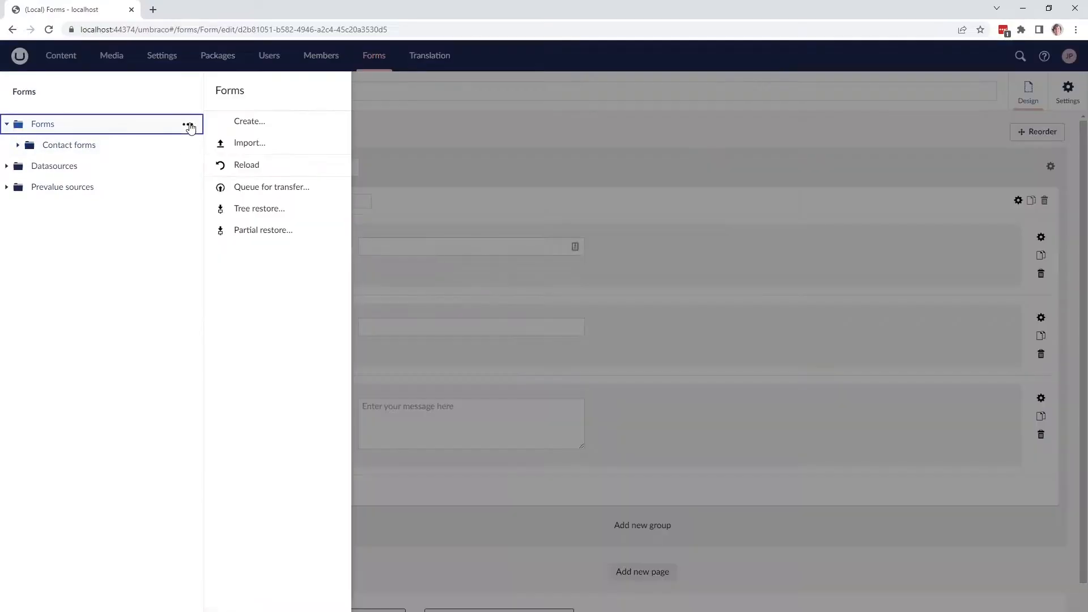
left_click(249, 124)
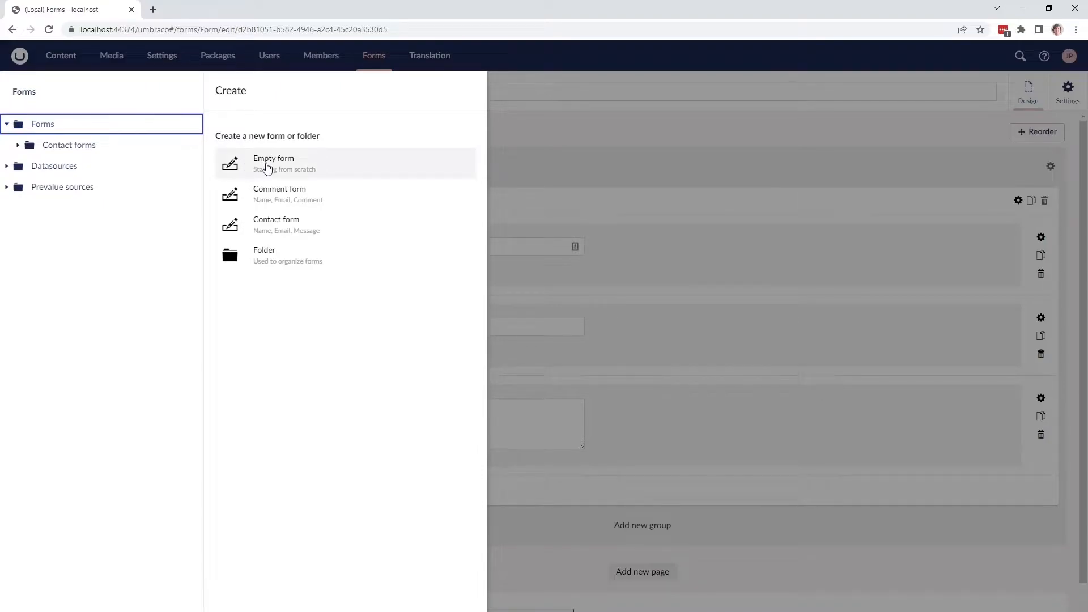
left_click(287, 164)
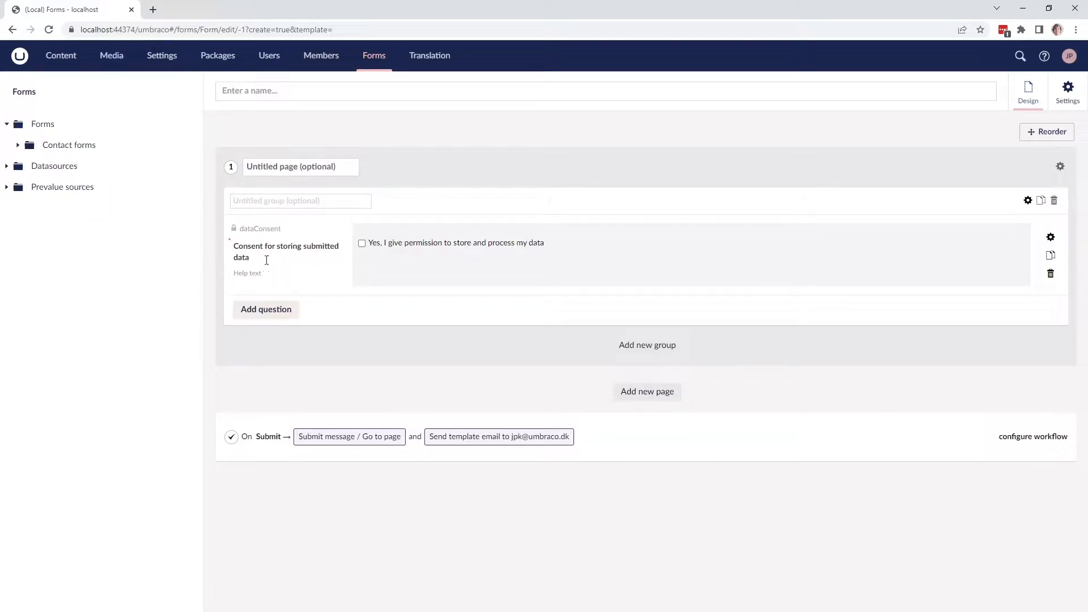
left_click(285, 91)
type("Book meeting")
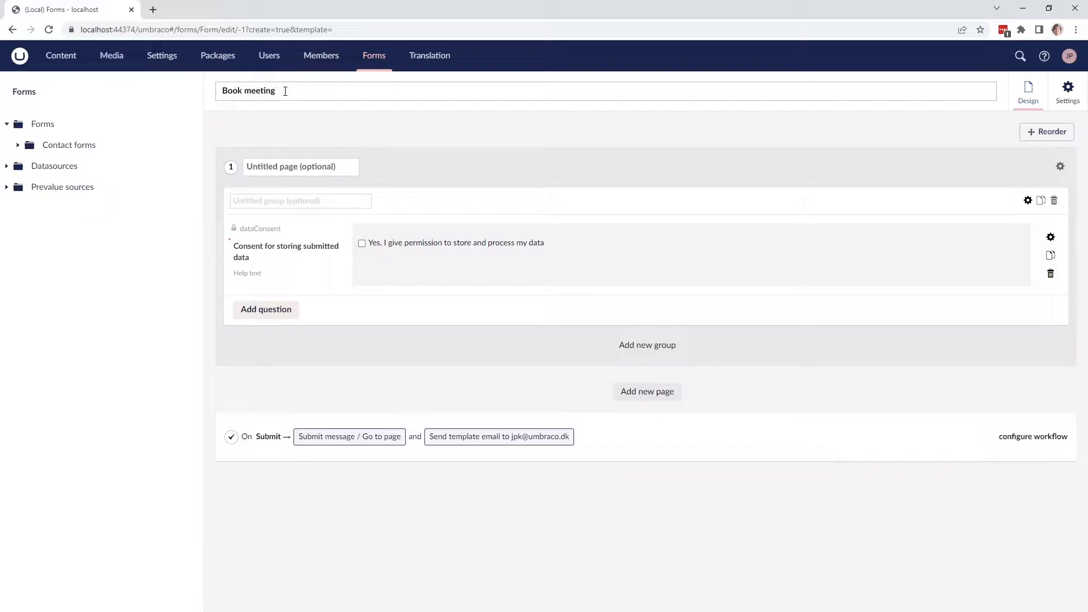
Title the form's first page "Personal information" and delete its default data consent question
left_click(300, 164)
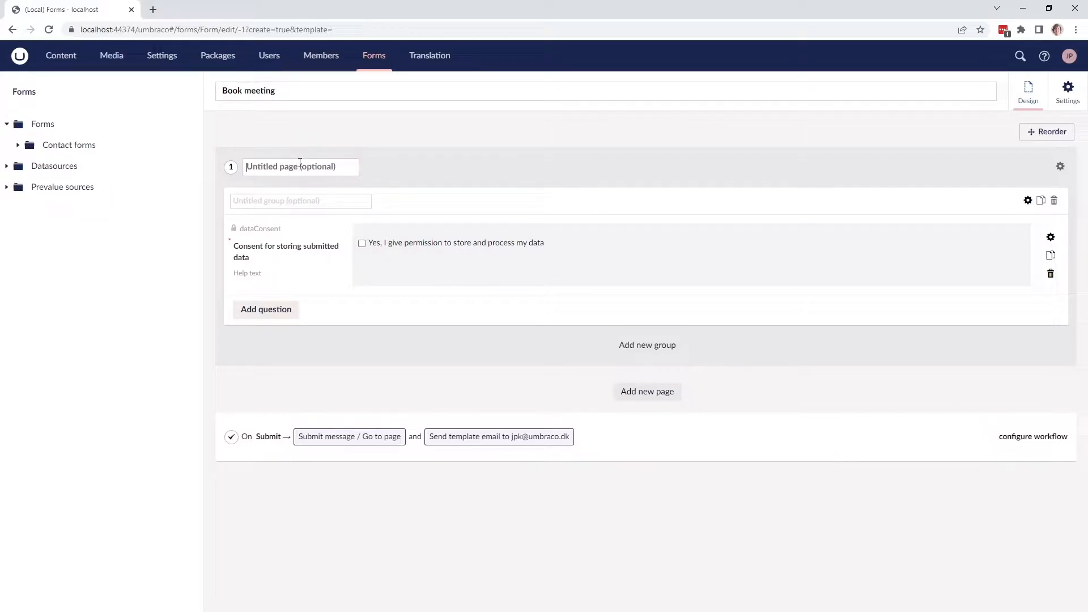
type("Personal information")
left_click(1051, 274)
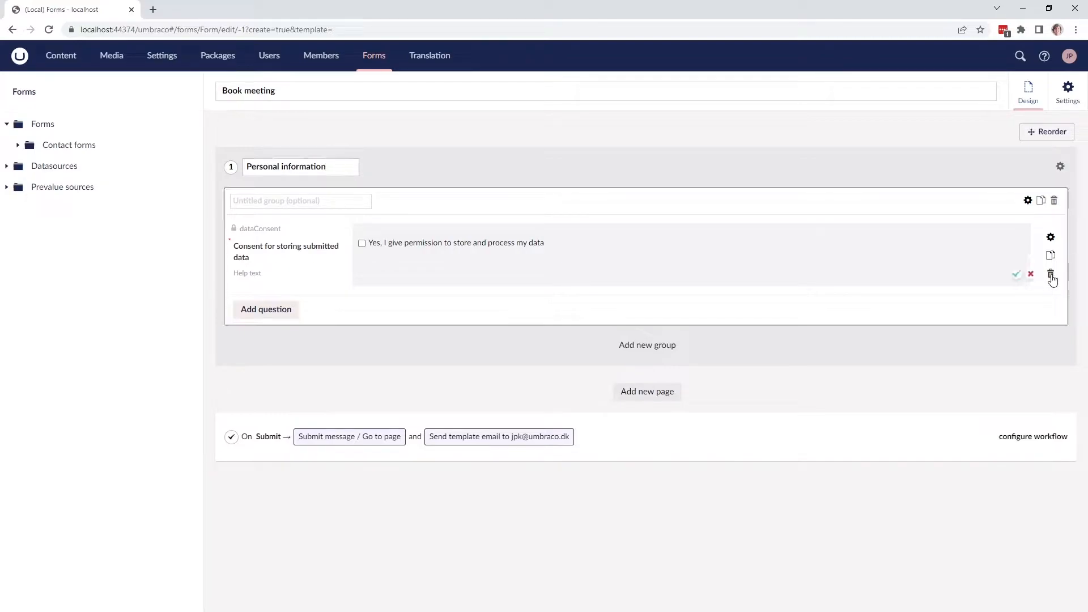
left_click(1017, 275)
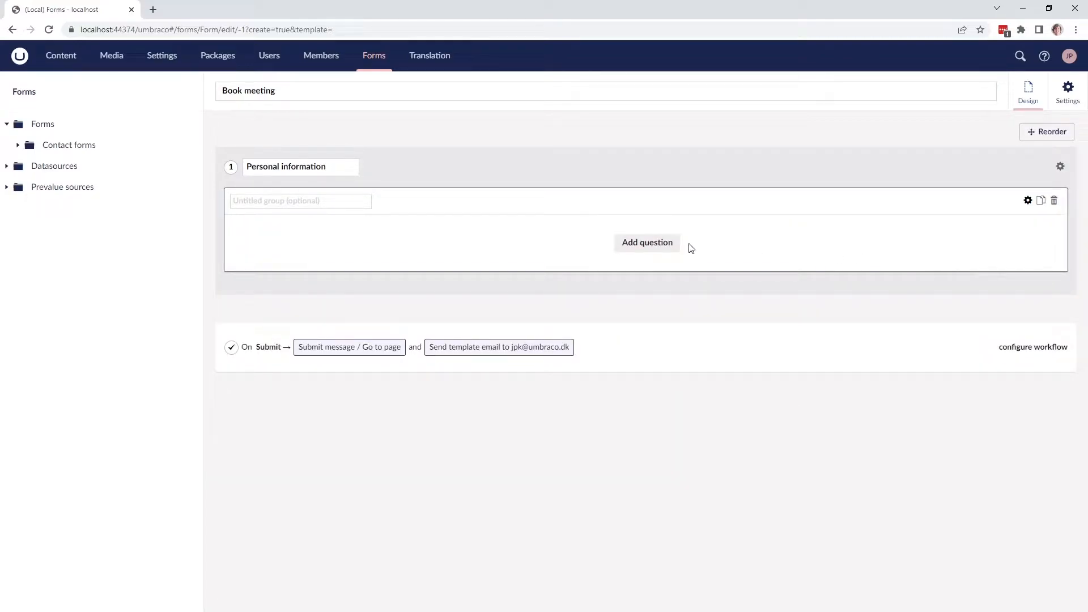
Add a question "First name" to the Personal information page with the Short answer type
left_click(634, 250)
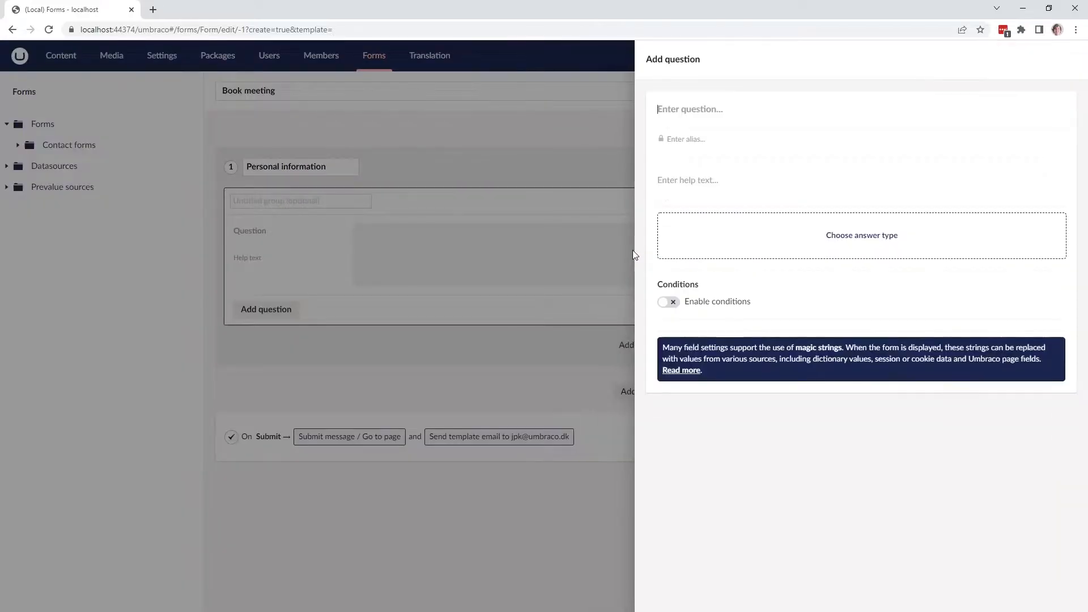
type("Name")
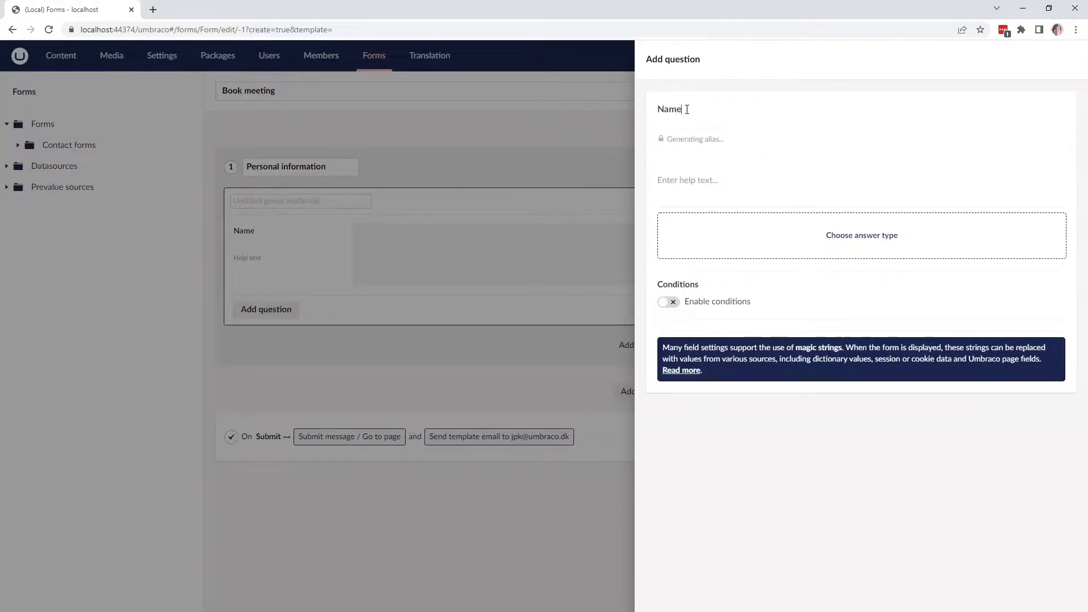
key("BackSpace")
key("BackSpace")
key("BackSpace")
key("BackSpace")
type("First name")
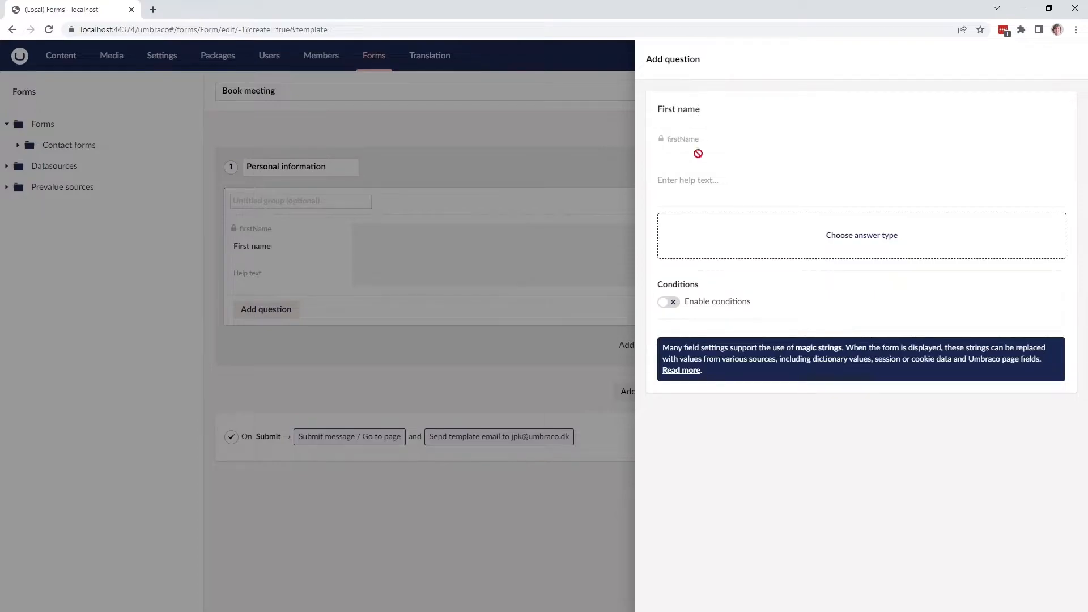
left_click(772, 241)
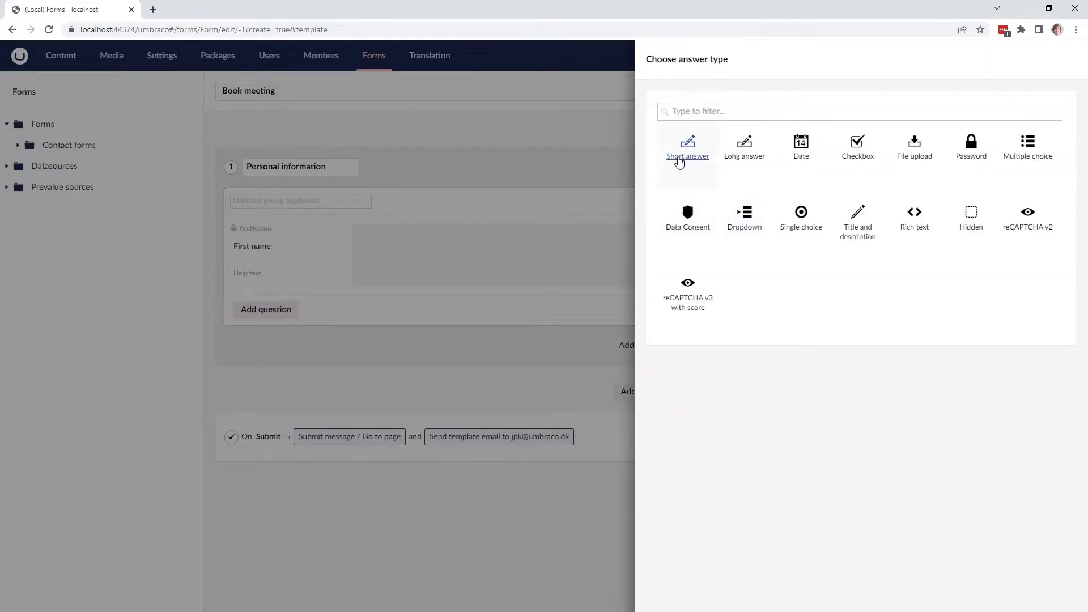
left_click(679, 161)
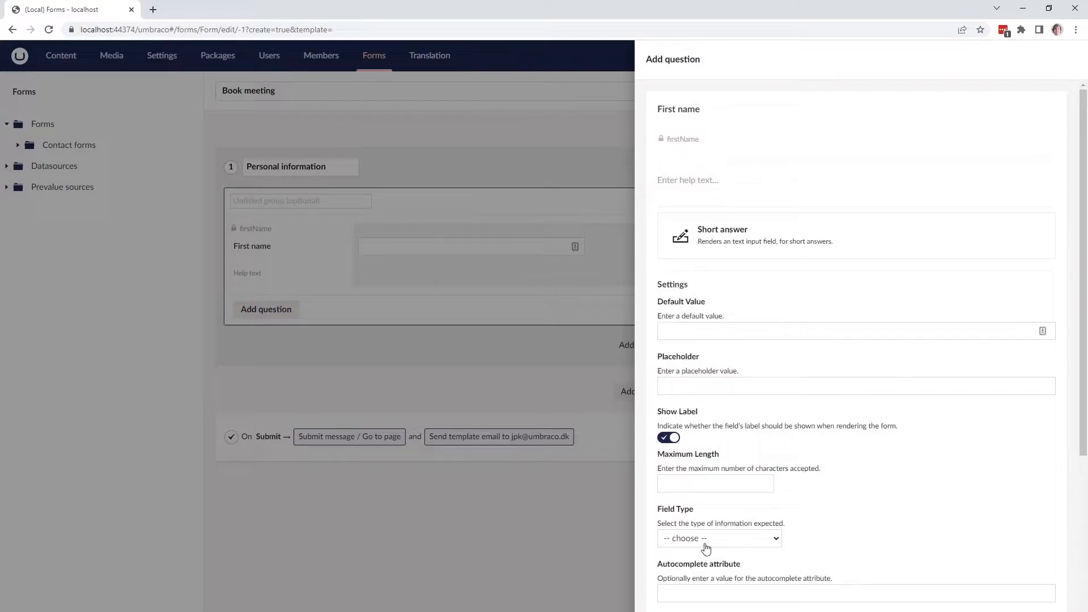
Set the First name question's field type to text and make the field mandatory
scroll(747, 545, "down", 1)
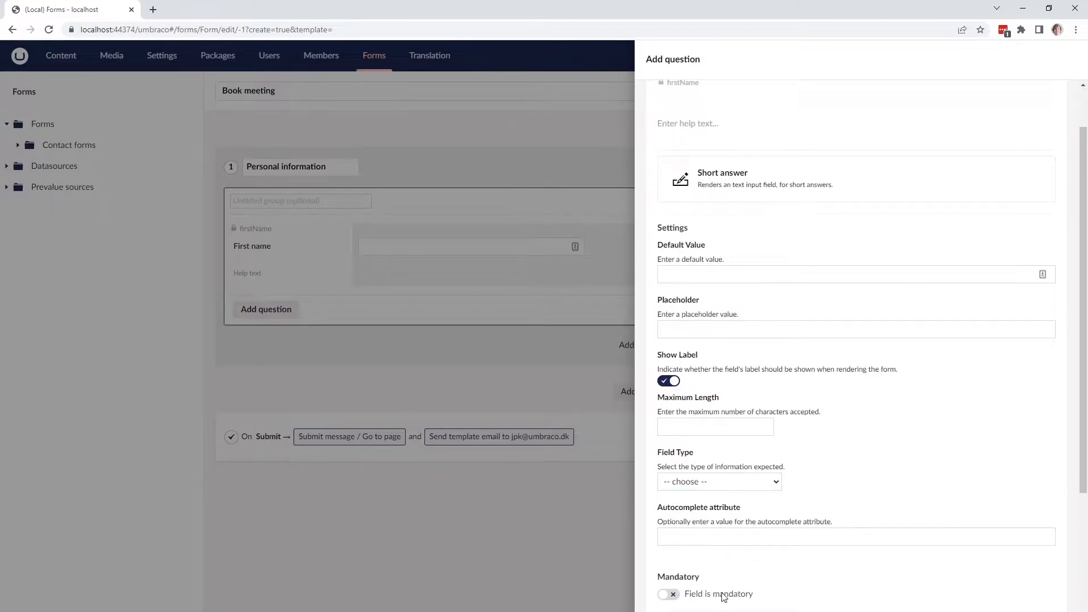
left_click(696, 553)
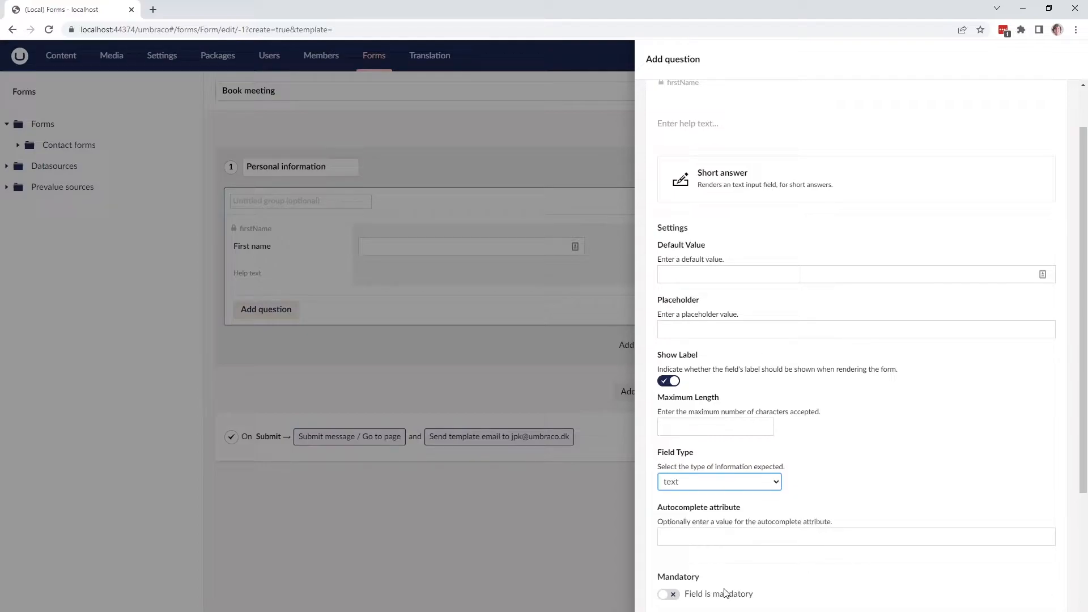
left_click(669, 595)
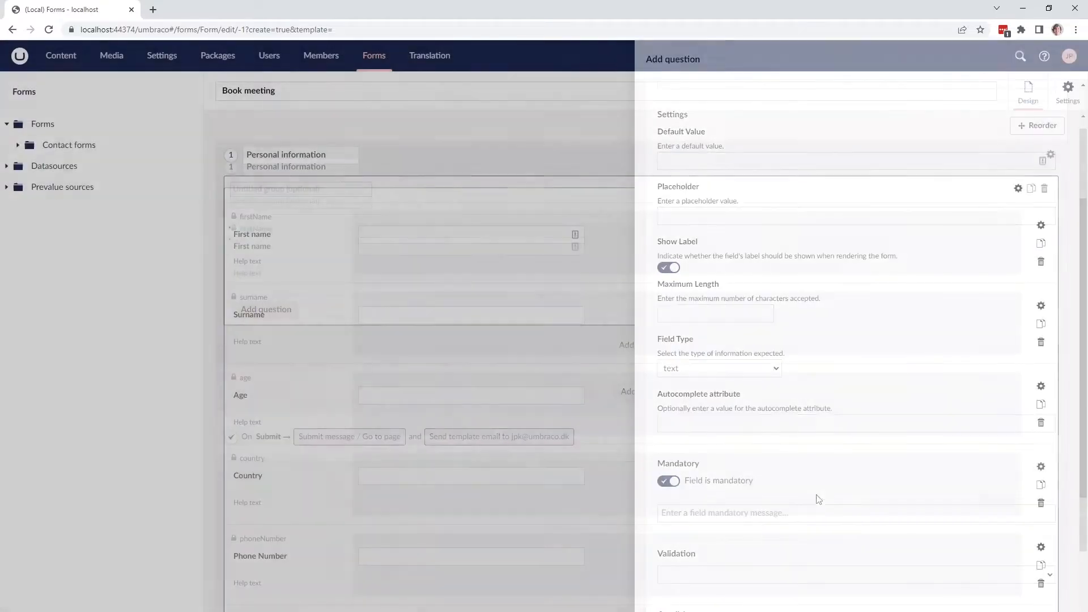
scroll(638, 444, "down", 1)
Add a second page to the Book meeting form and title it "Company Information"
scroll(637, 445, "up", 1)
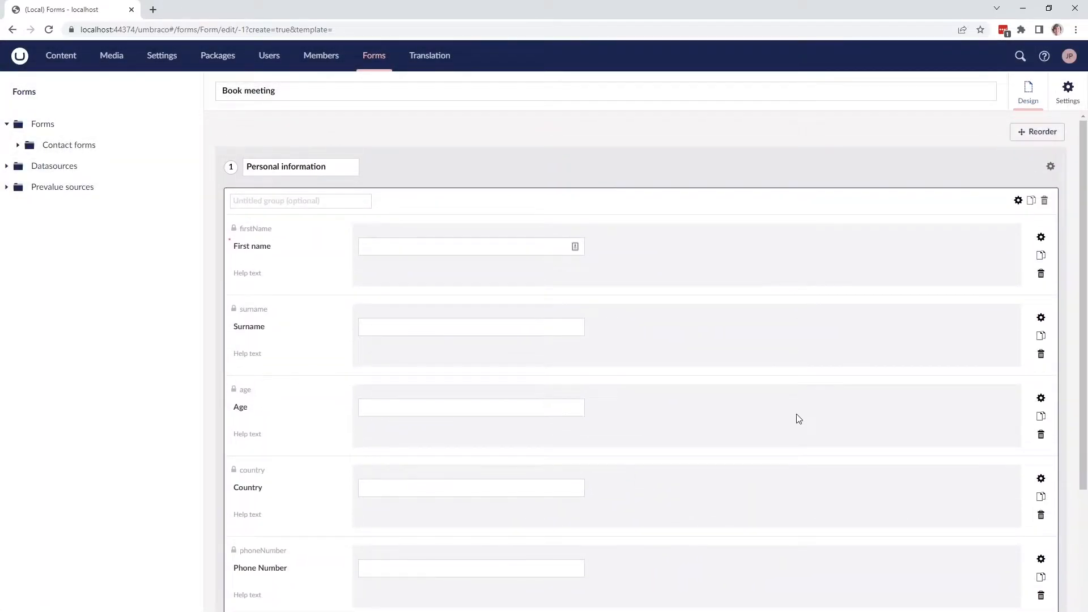
scroll(802, 431, "down", 2)
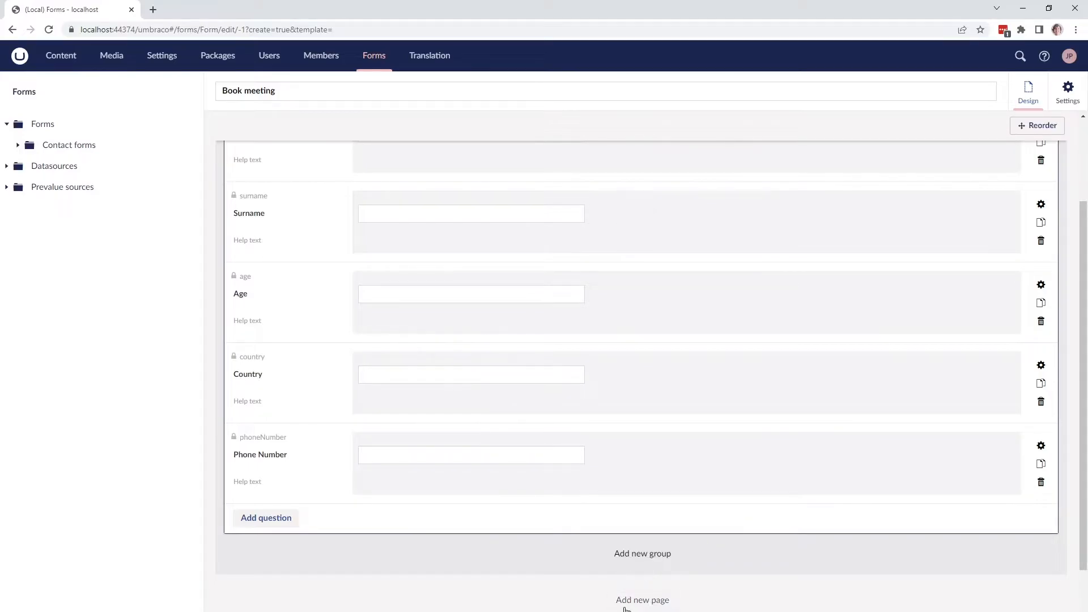
left_click(646, 601)
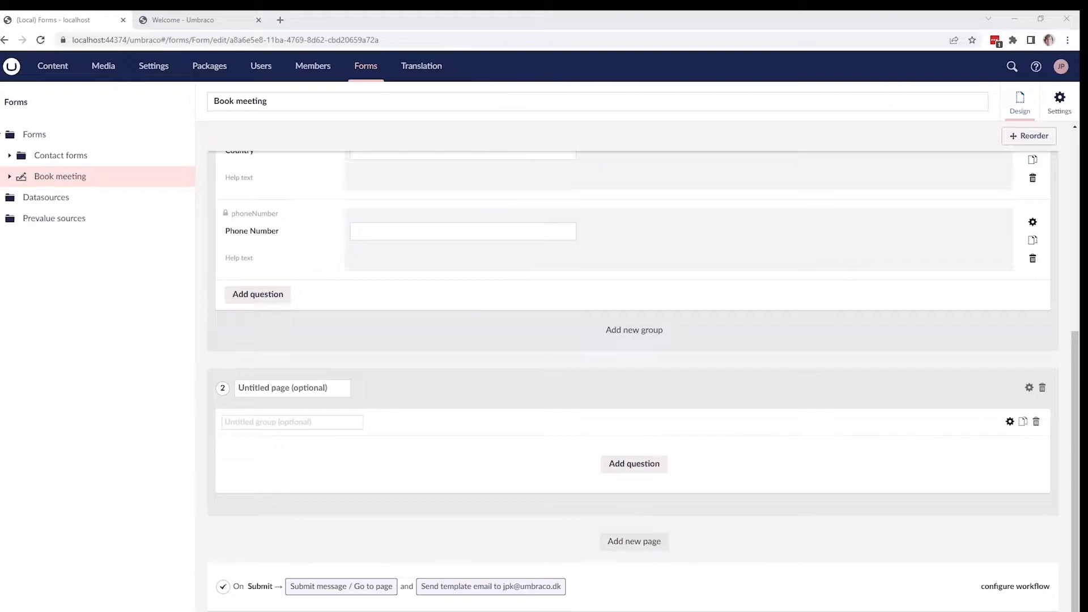
scroll(634, 380, "up", 2)
scroll(634, 380, "down", 1)
left_click(274, 446)
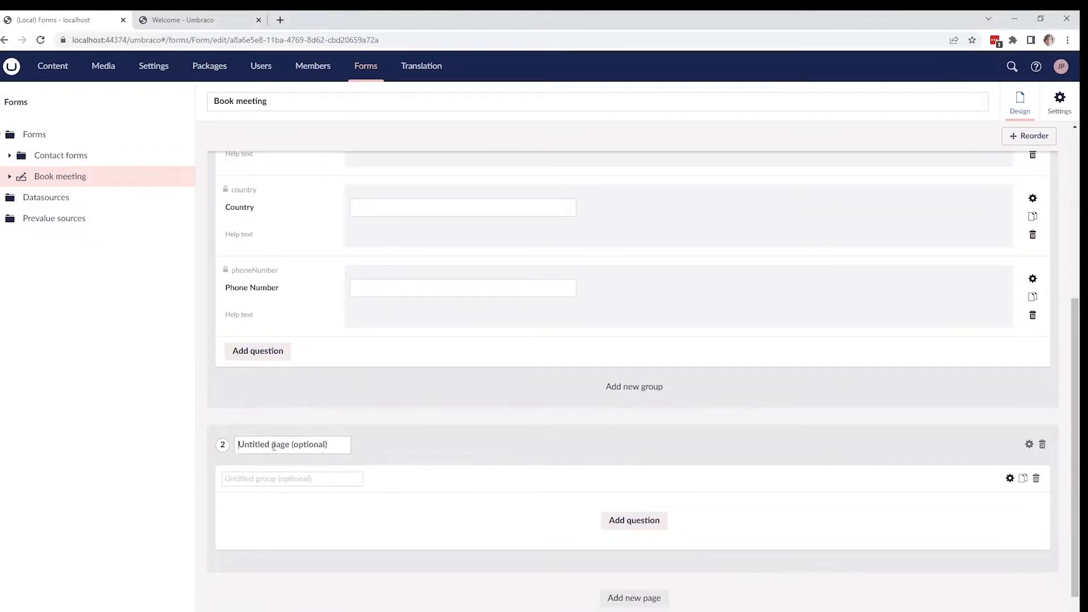
type("Company Information")
Add a question "Name of Company" to the Company Information page with the Short answer type
left_click(616, 521)
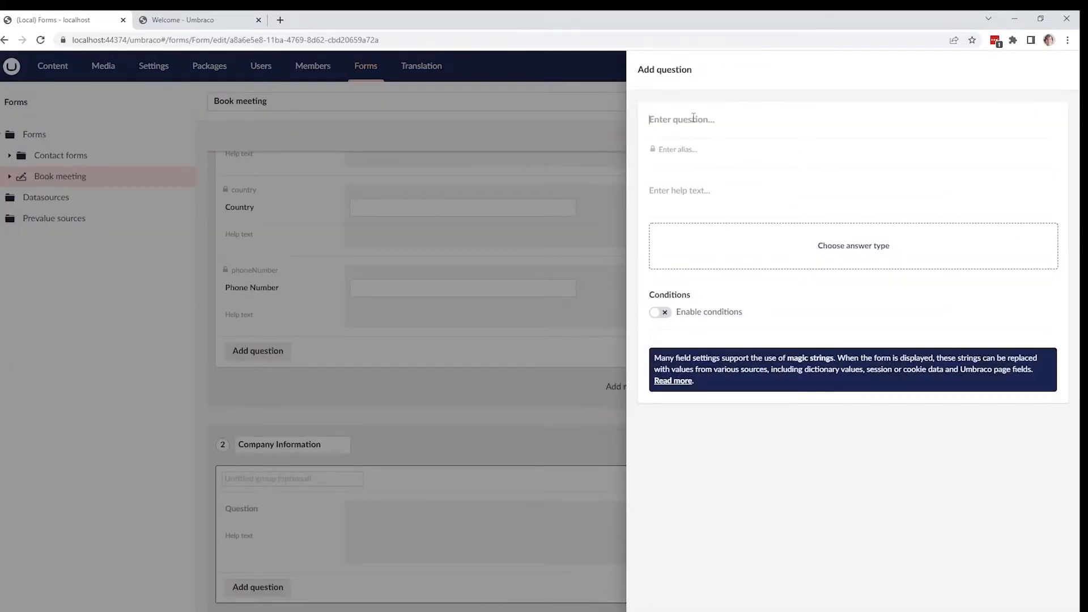
left_click(693, 119)
type("Name of CO")
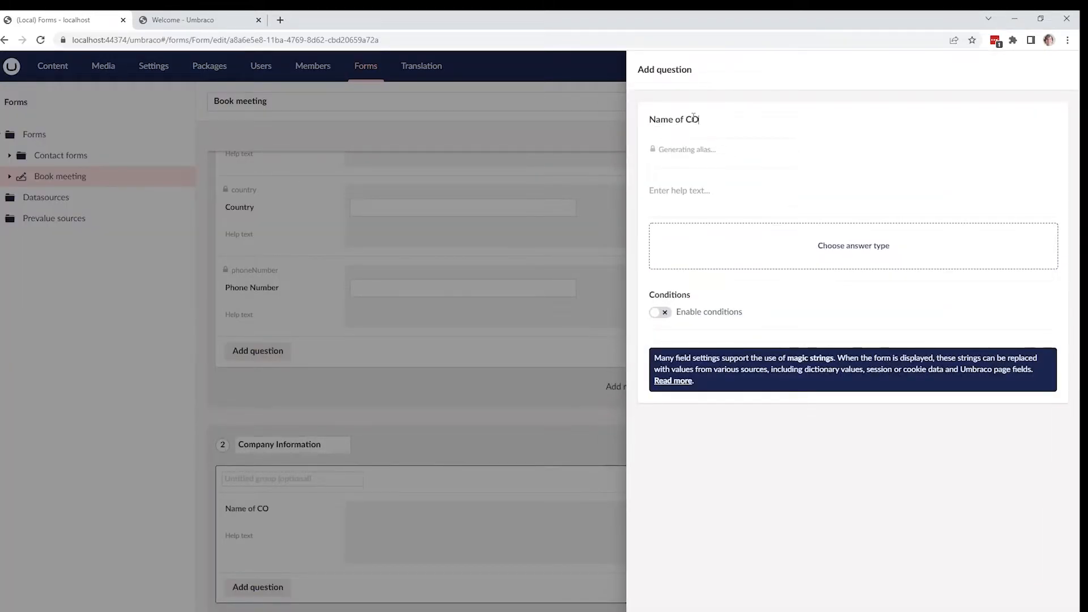
type("mpany")
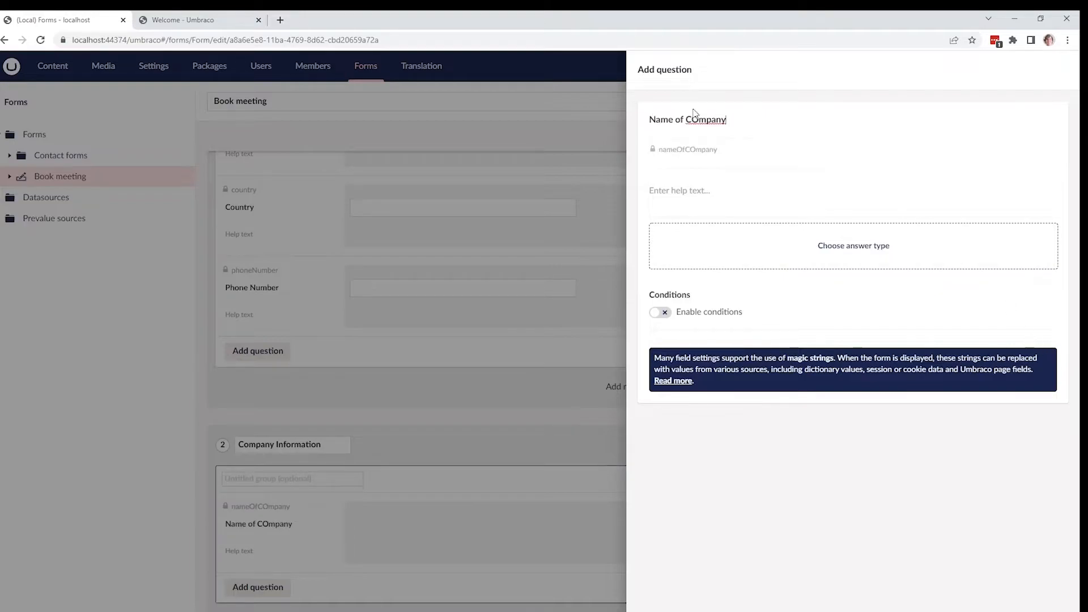
key("BackSpace")
type("o")
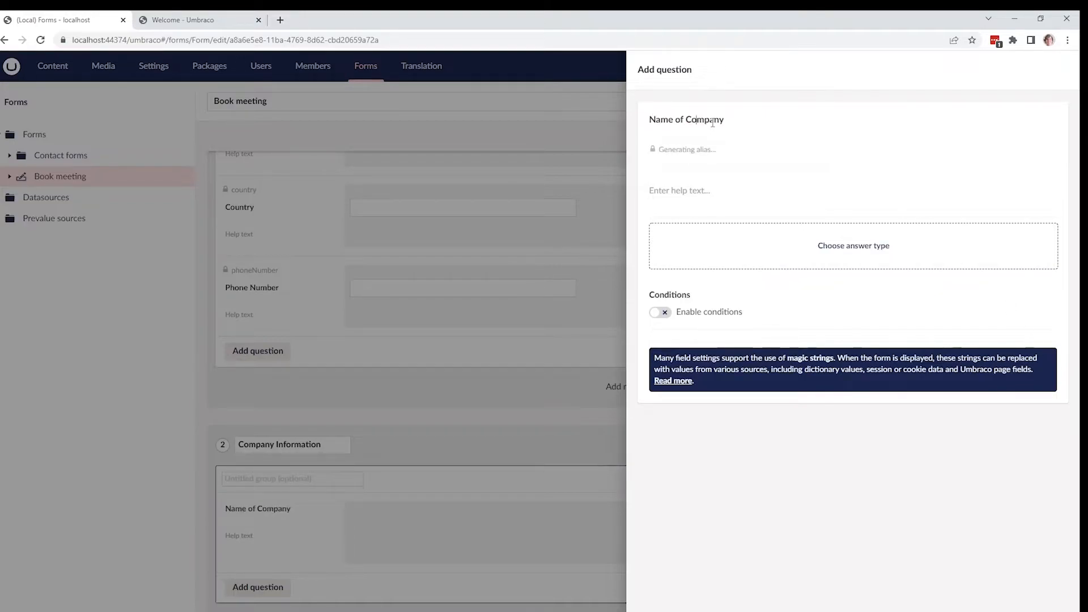
left_click(758, 263)
left_click(676, 176)
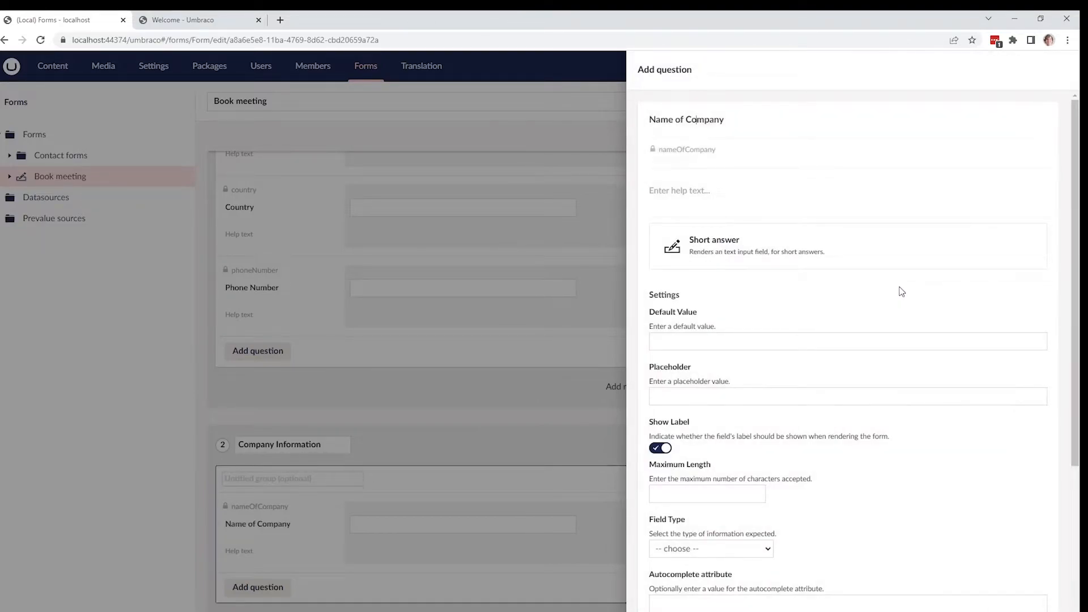
Set the Name of Company question's default value to "Enter the name of your company" and submit the question
left_click(698, 343)
type("Enter the name of your company")
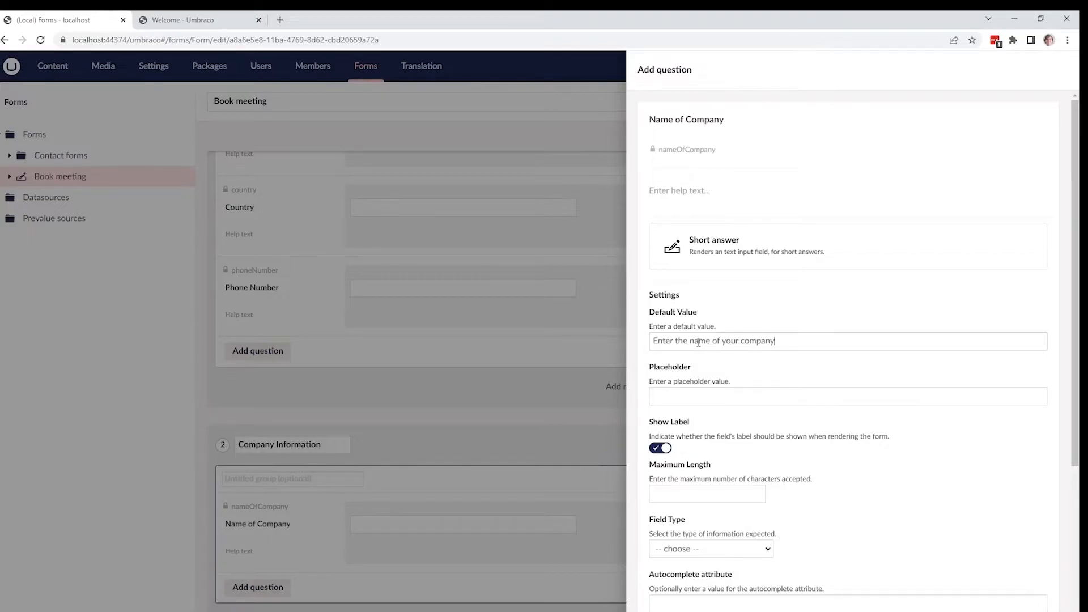
left_click(1043, 611)
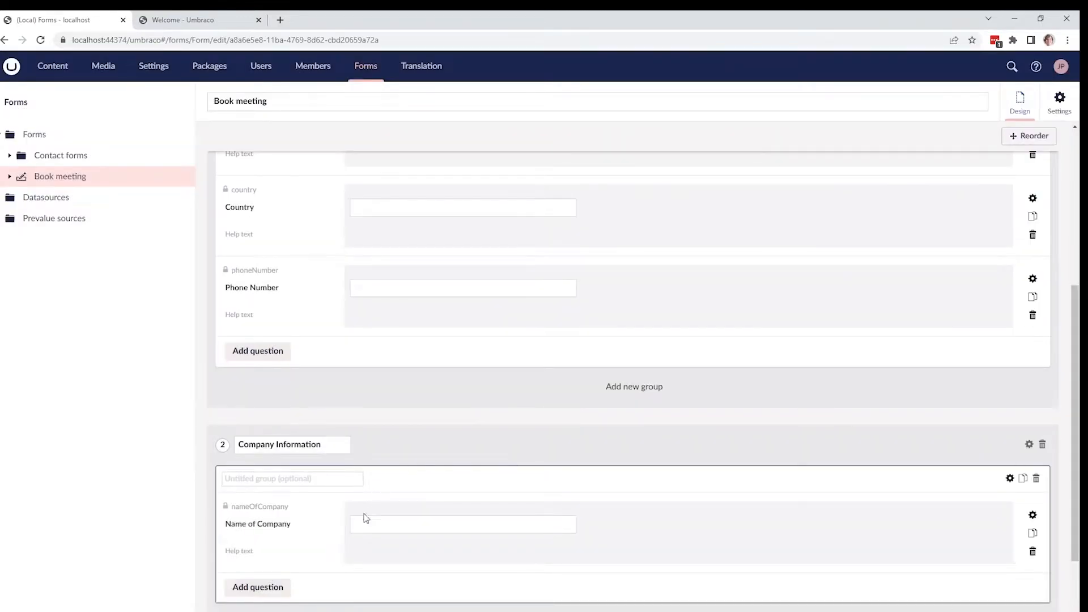
Add a question "Do you work with Umbraco?" to the Company Information page with the Single choice answer type
left_click(276, 590)
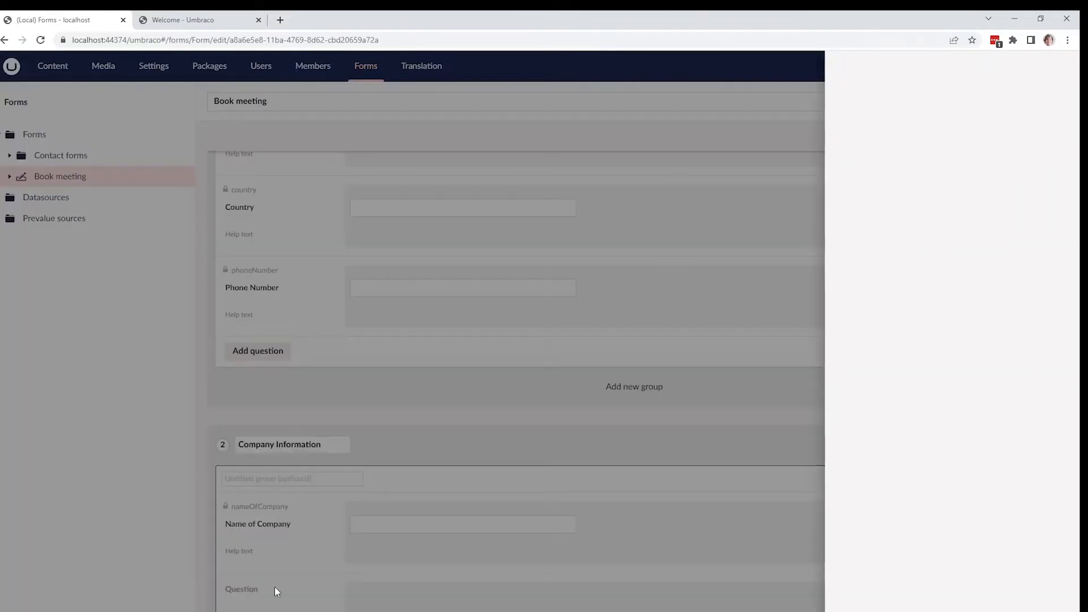
type("Do")
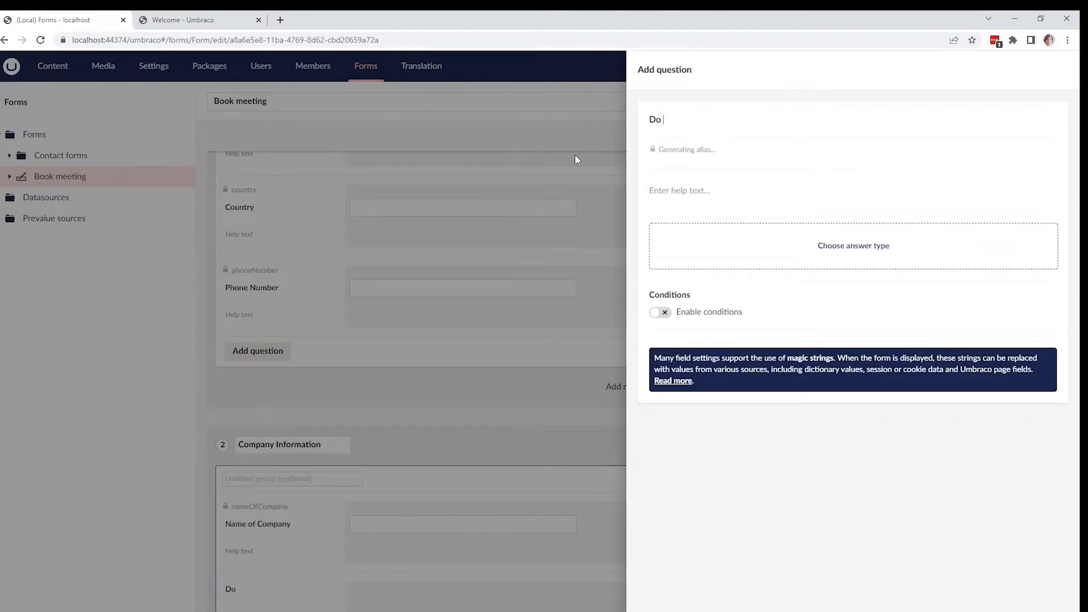
type(" you work with Umbraco?")
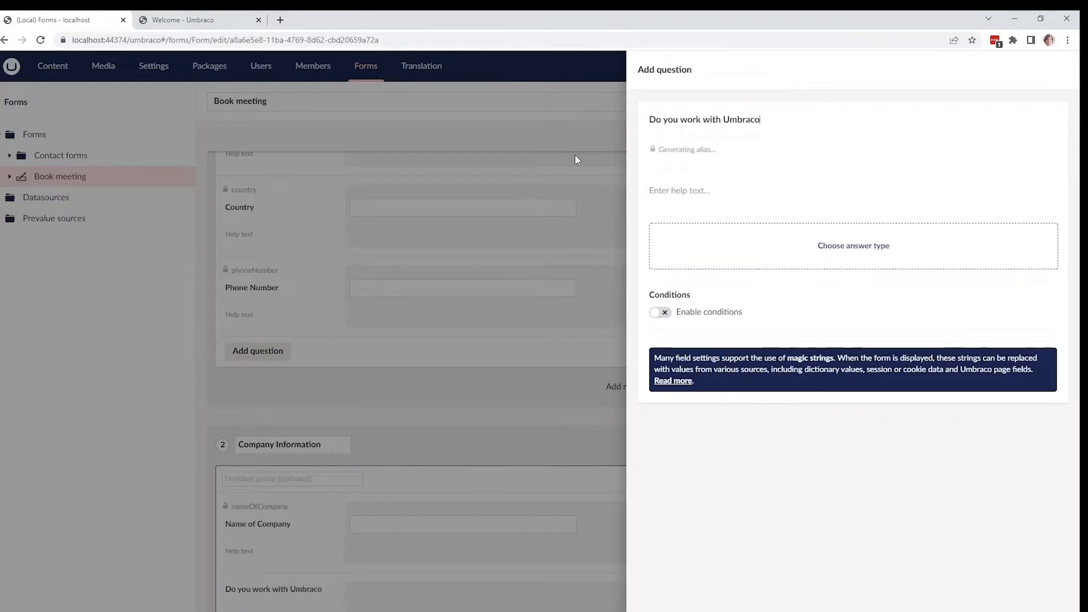
left_click(821, 259)
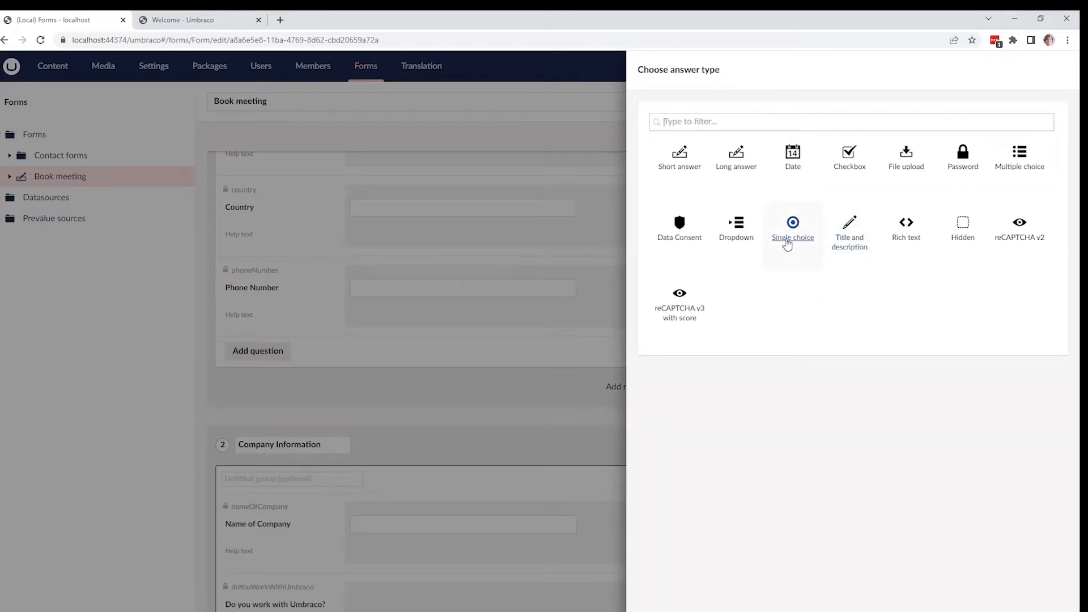
left_click(789, 242)
Give the "Do you work with Umbraco?" question the options "Yes" and "No", and make the field mandatory
left_click(673, 350)
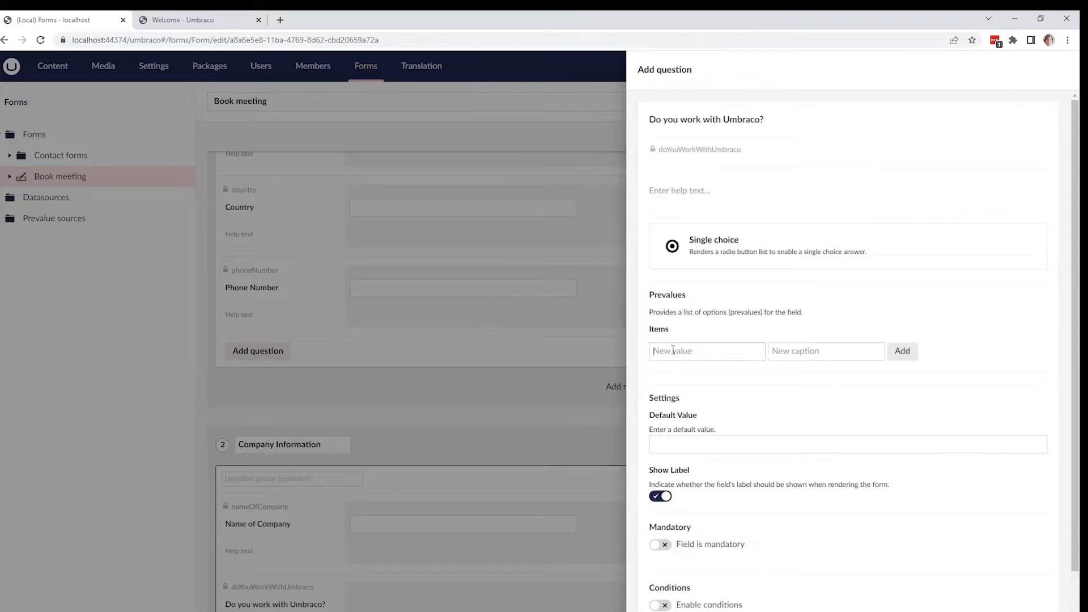
type("Yes")
key("Return")
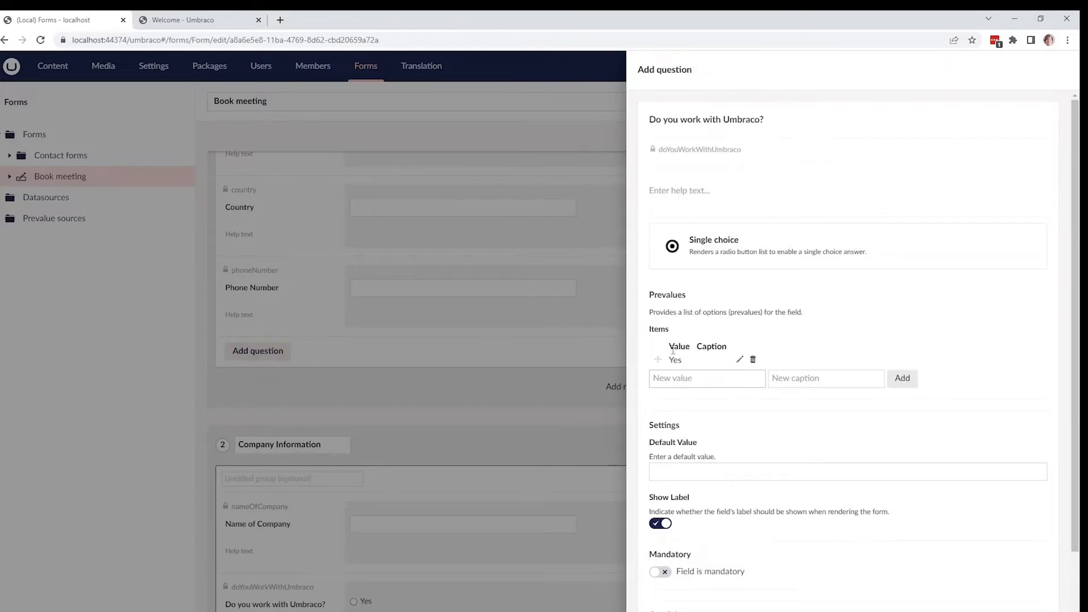
type("No")
key("Return")
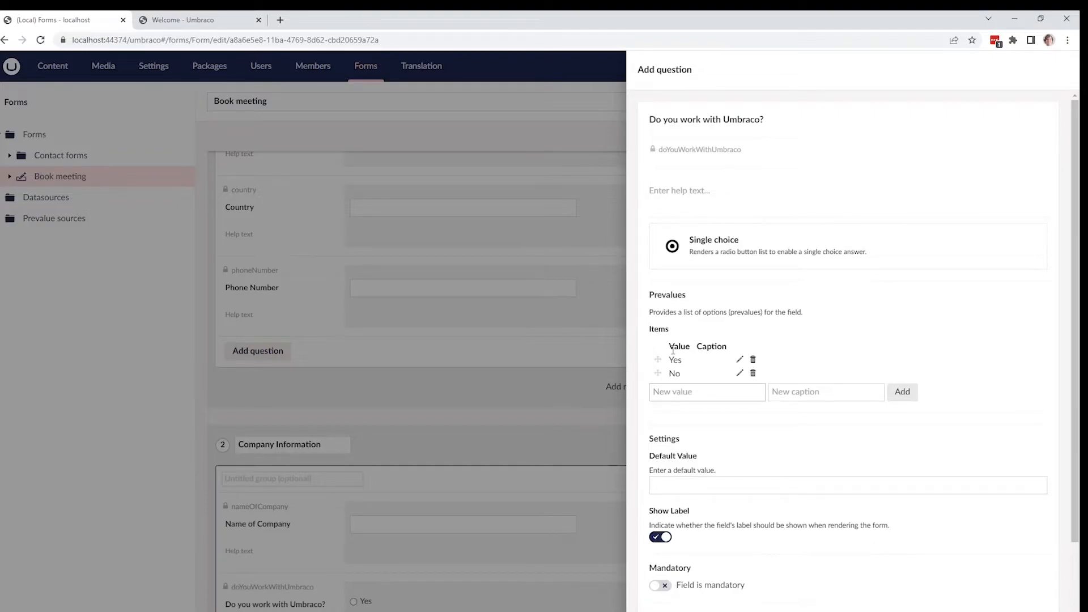
left_click(662, 585)
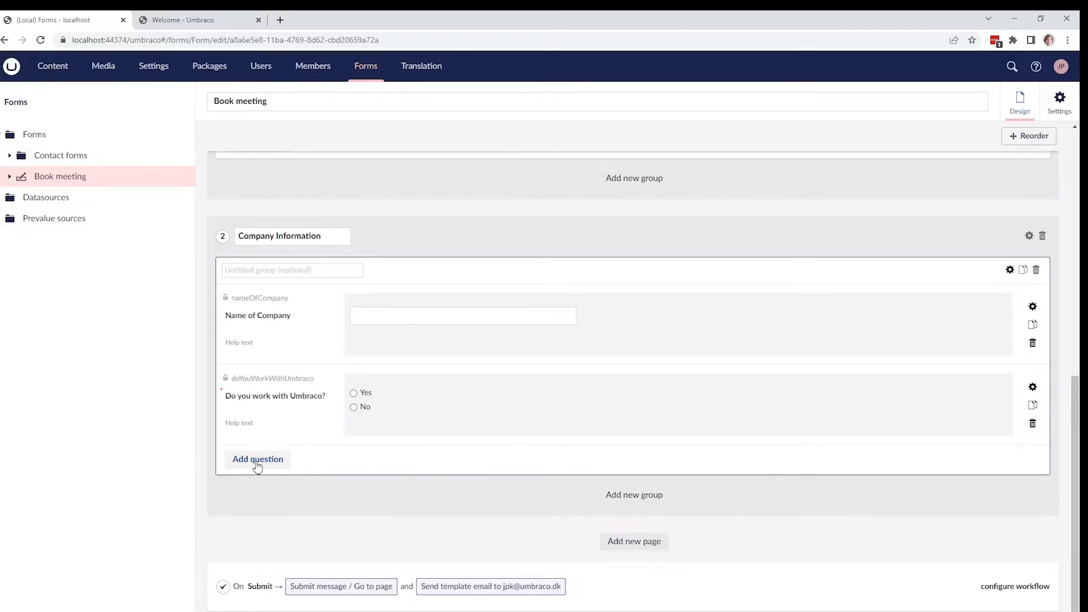
Add a question "If yes, how many years?" to the Company Information page with the Single choice answer type
left_click(256, 462)
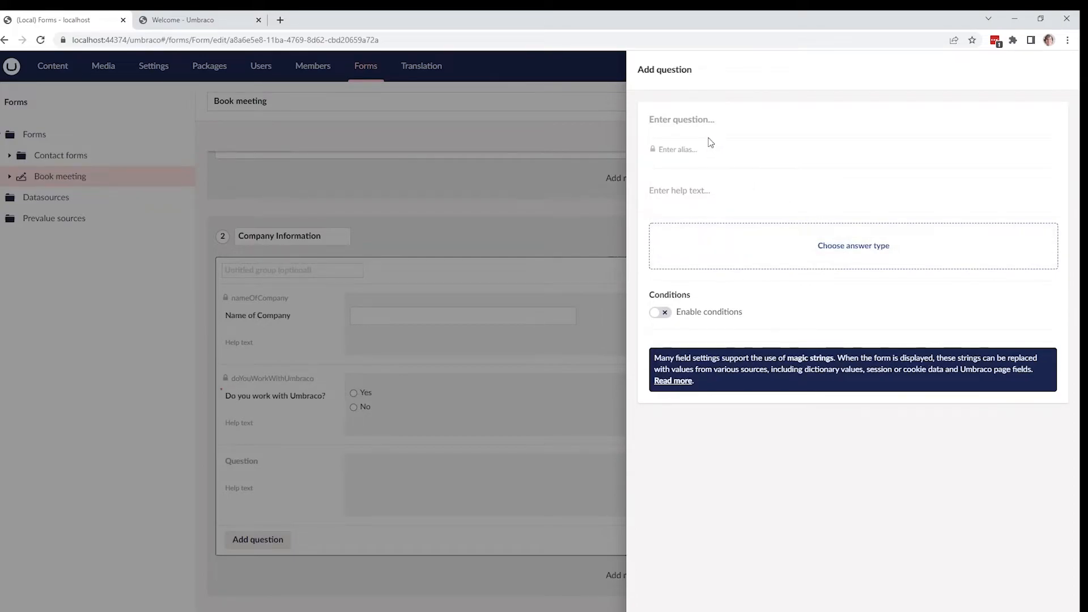
type("If yes, how many years?")
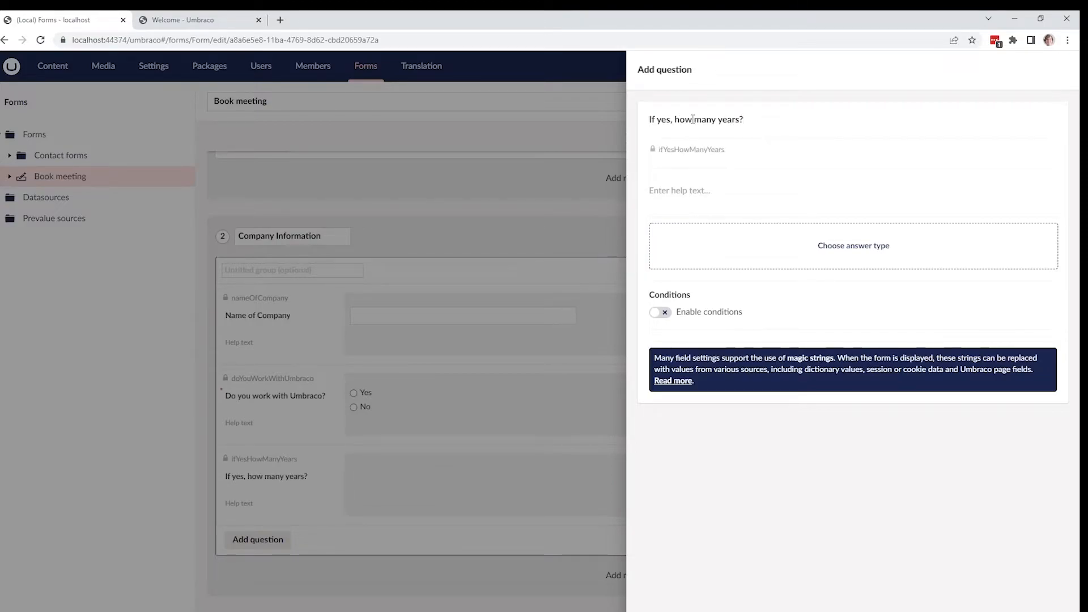
left_click(854, 258)
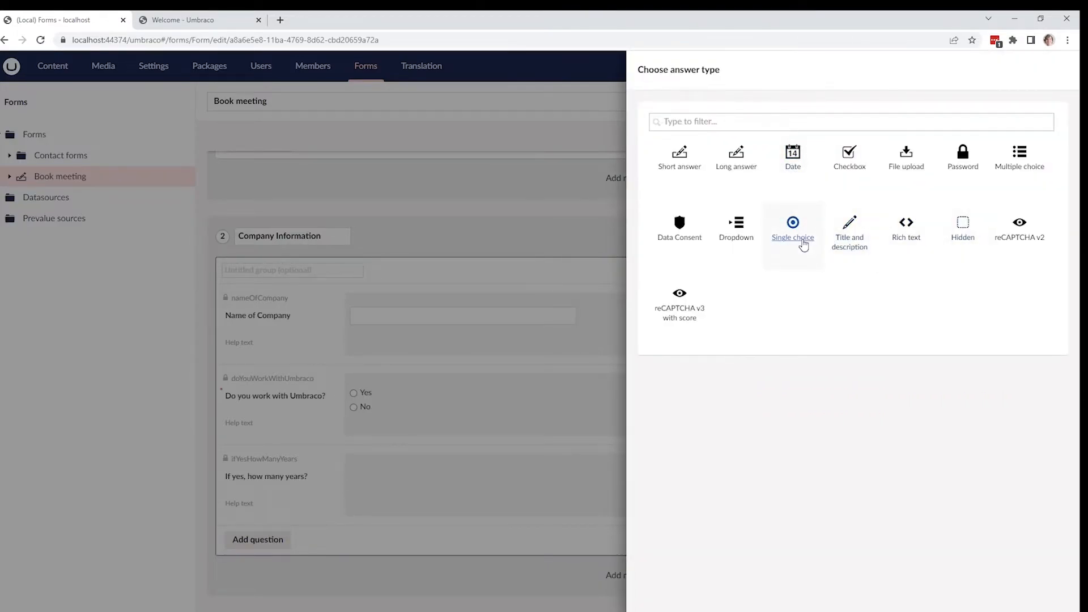
left_click(804, 244)
Add the options "1-5 years", "5-10 years" and "10-15 years" to the "If yes, how many years?" question
left_click(666, 349)
type("1")
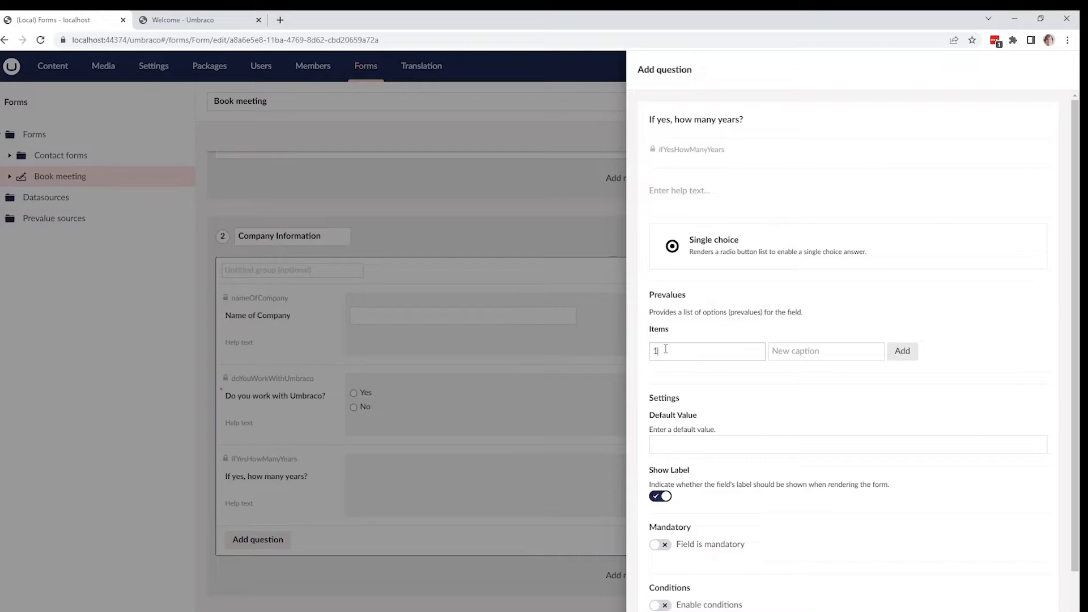
type("-5 years")
key("Return")
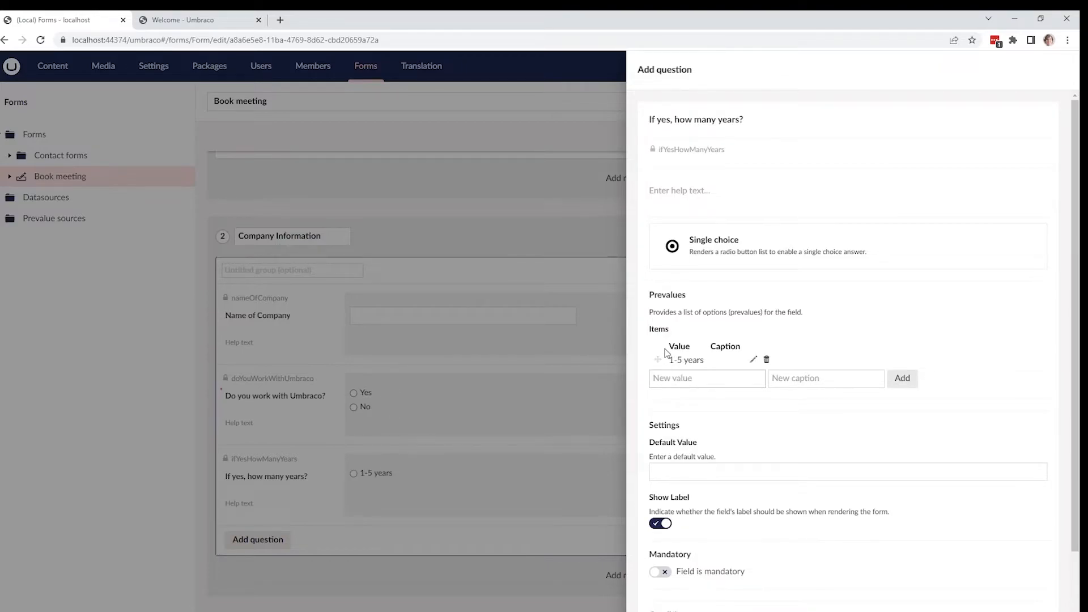
type("5-10 years")
key("Return")
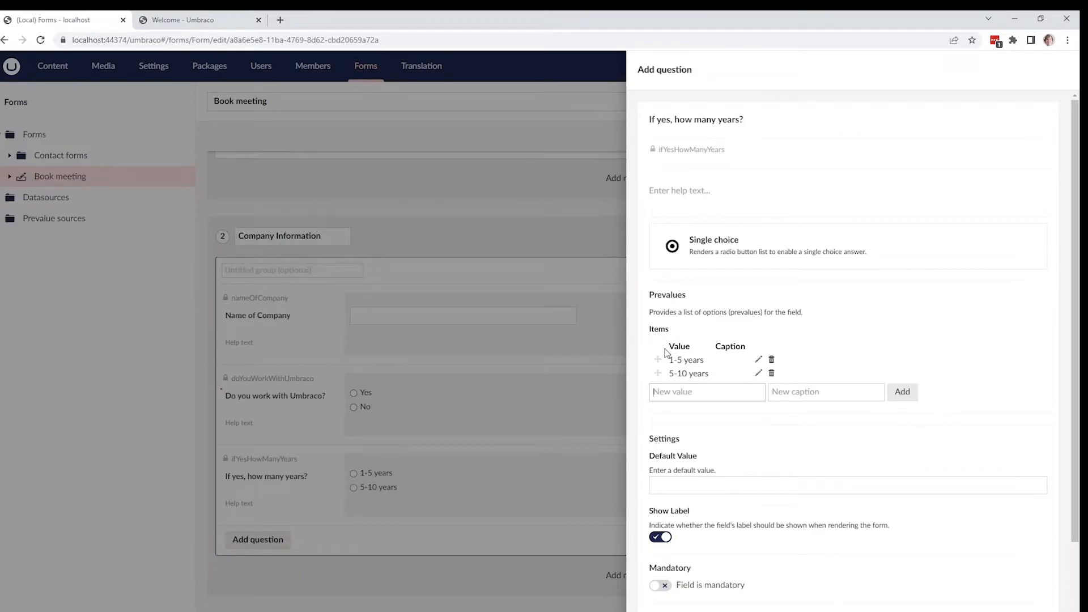
type("10-15 years")
key("Return")
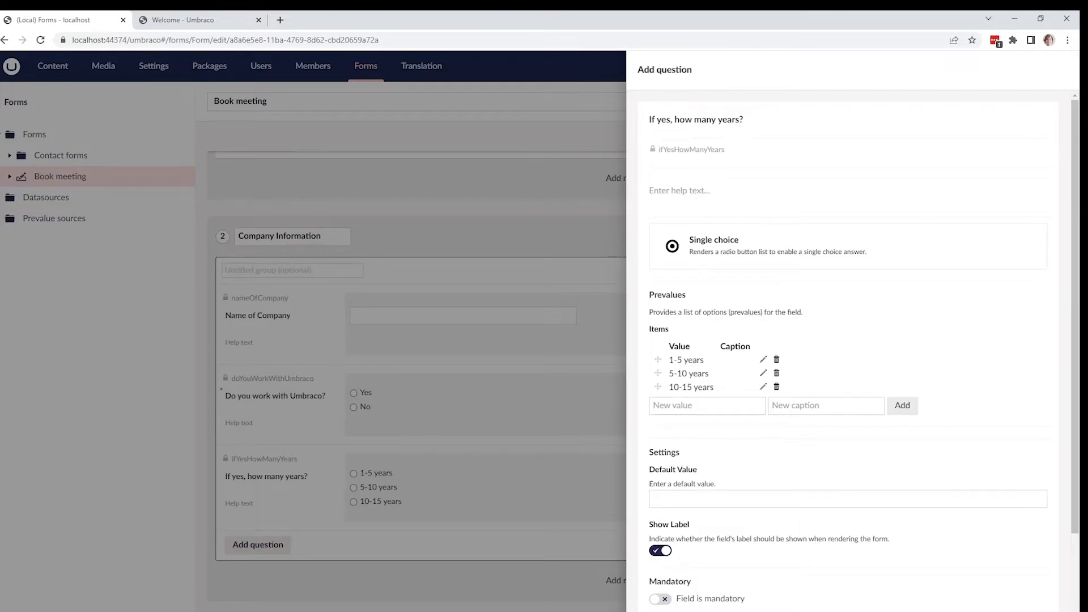
Enable a condition that shows "If yes, how many years?" only when "Do you work with Umbraco?" is "Yes"
scroll(956, 519, "down", 2)
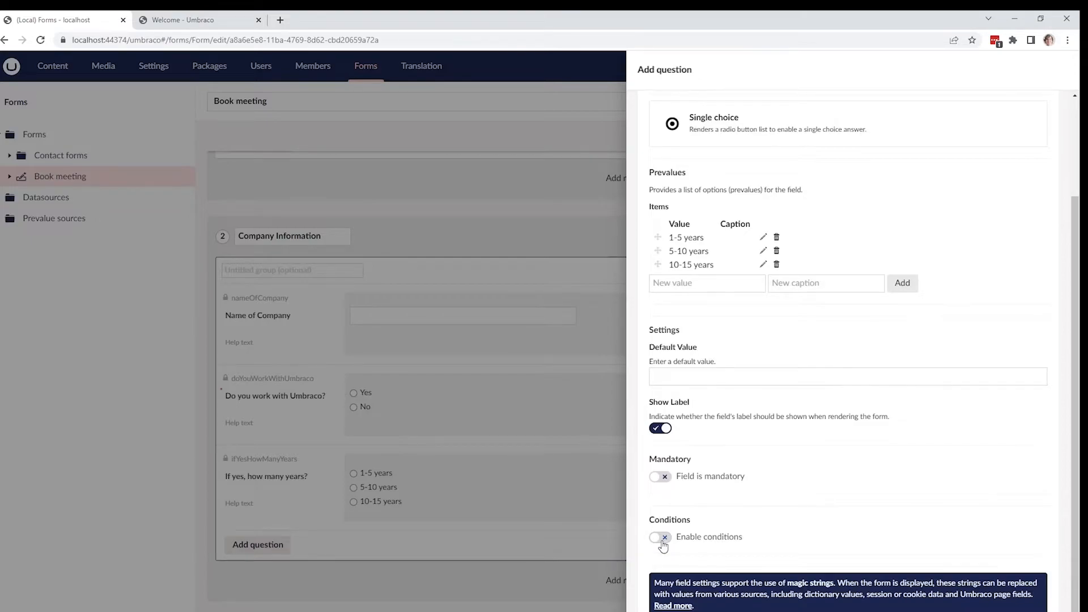
left_click(661, 537)
scroll(664, 541, "down", 1)
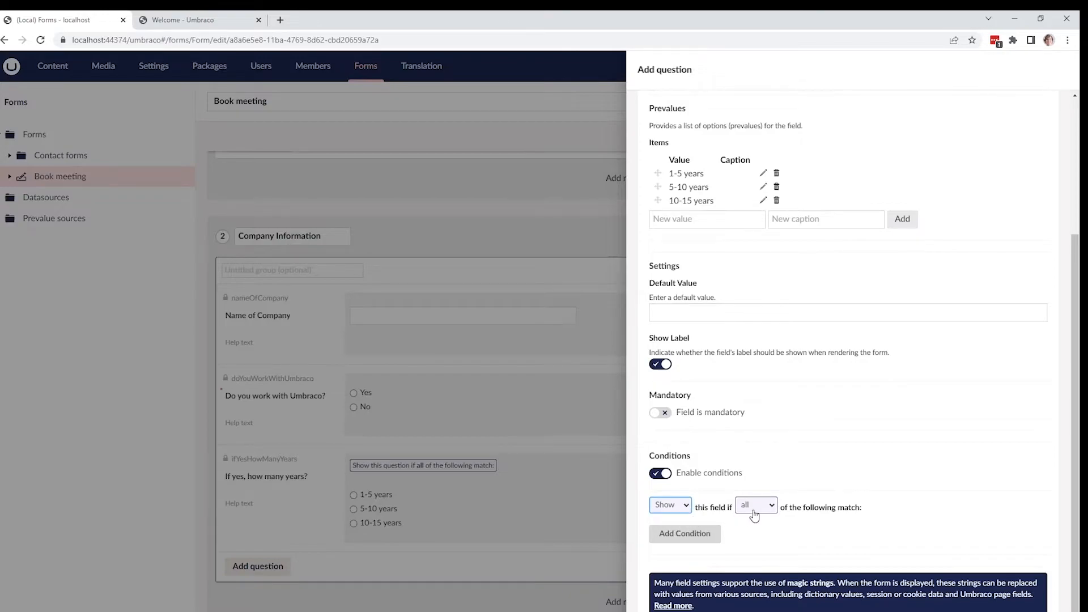
left_click(686, 533)
scroll(671, 542, "down", 1)
left_click(720, 479)
left_click(708, 565)
left_click(917, 479)
type("Yes")
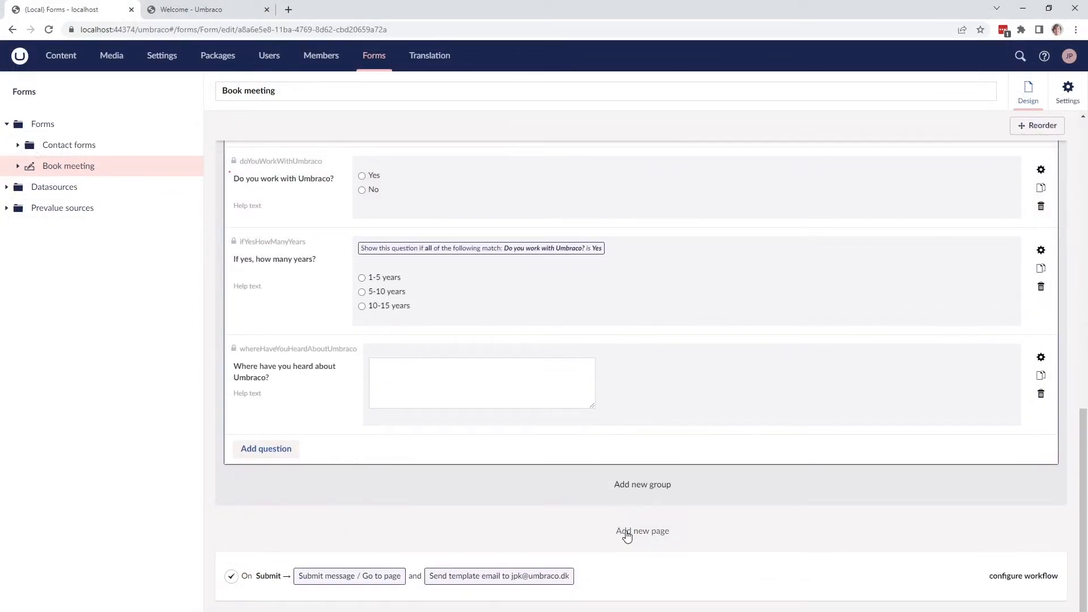
Add a third page to the Book meeting form and title it "Products"
left_click(626, 535)
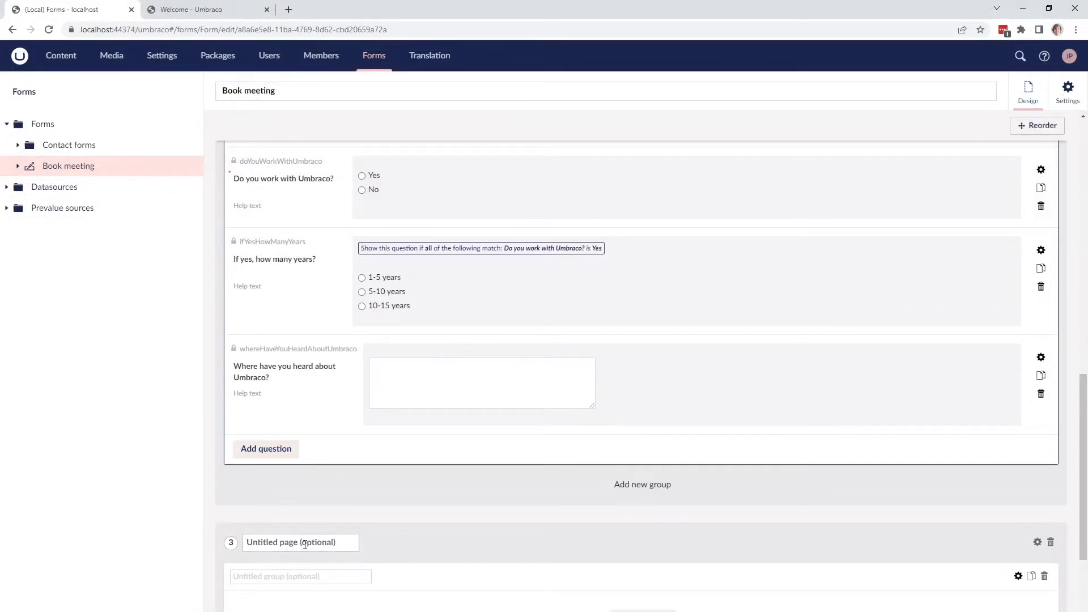
type("Products")
left_click(309, 579)
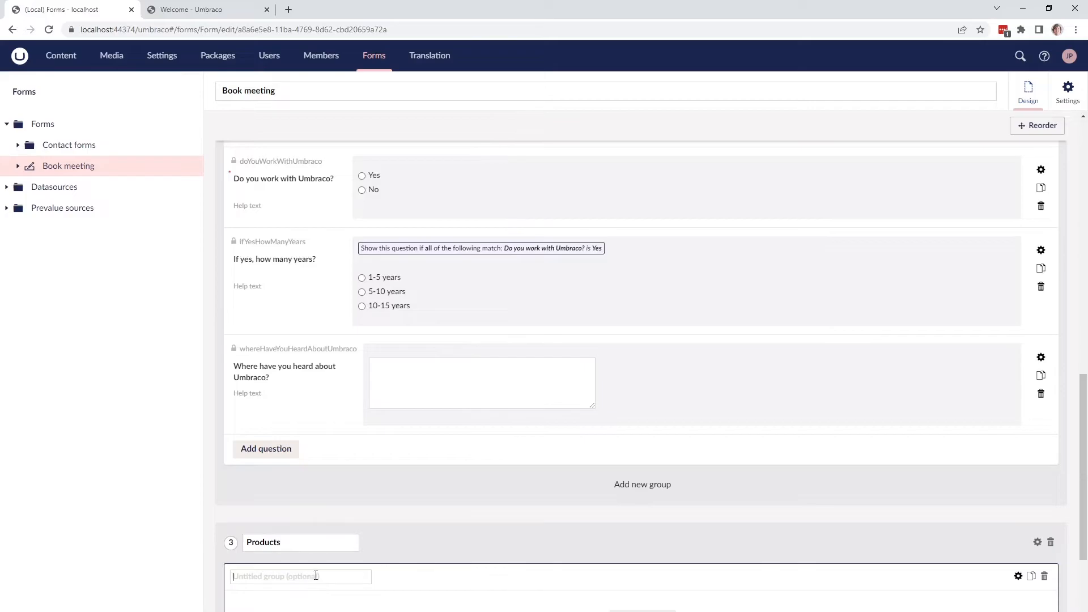
Add a Multiple choice question "Products interested in" to the Products page with options Umbraco CMS, Umbraco Cloud, Umbraco Heartcore, Umbraco Forms and Umbraco Deploy
scroll(447, 577, "down", 2)
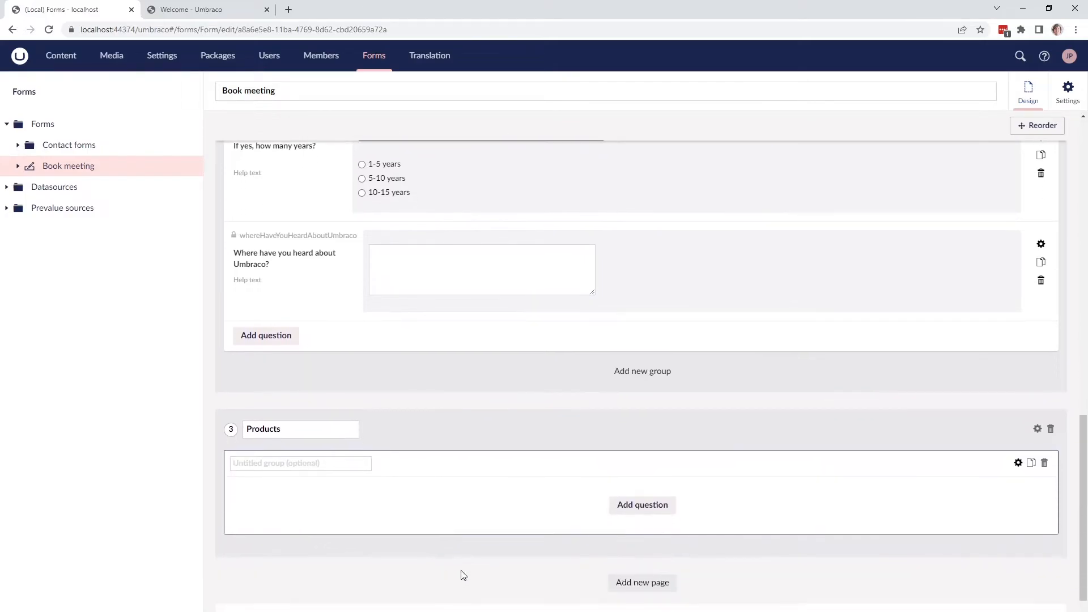
left_click(627, 507)
type("Produ")
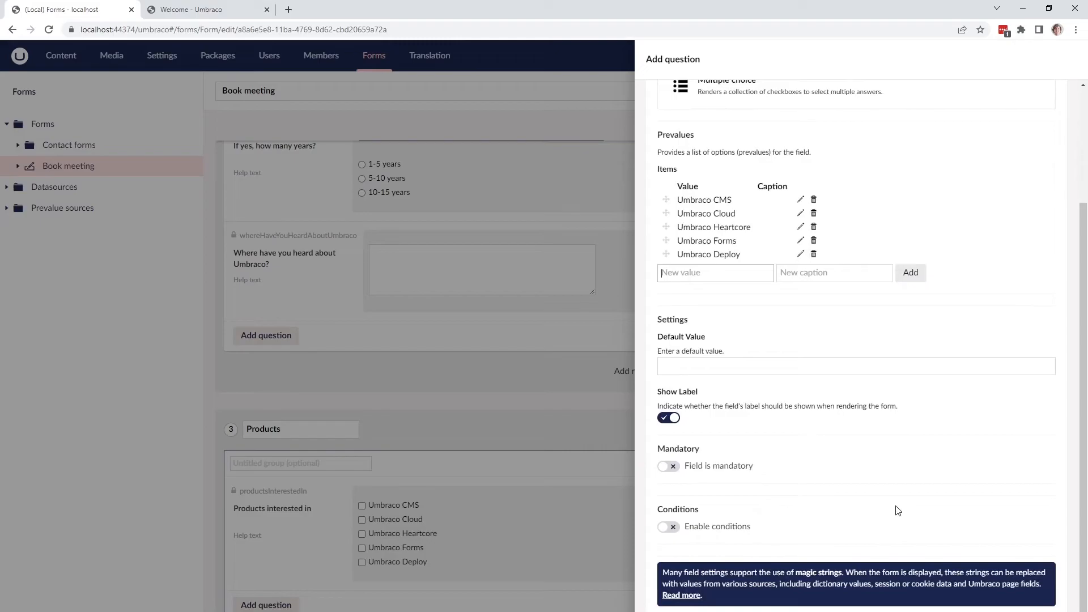
Review the pages of the Book meeting form and save the form
scroll(899, 511, "up", 3)
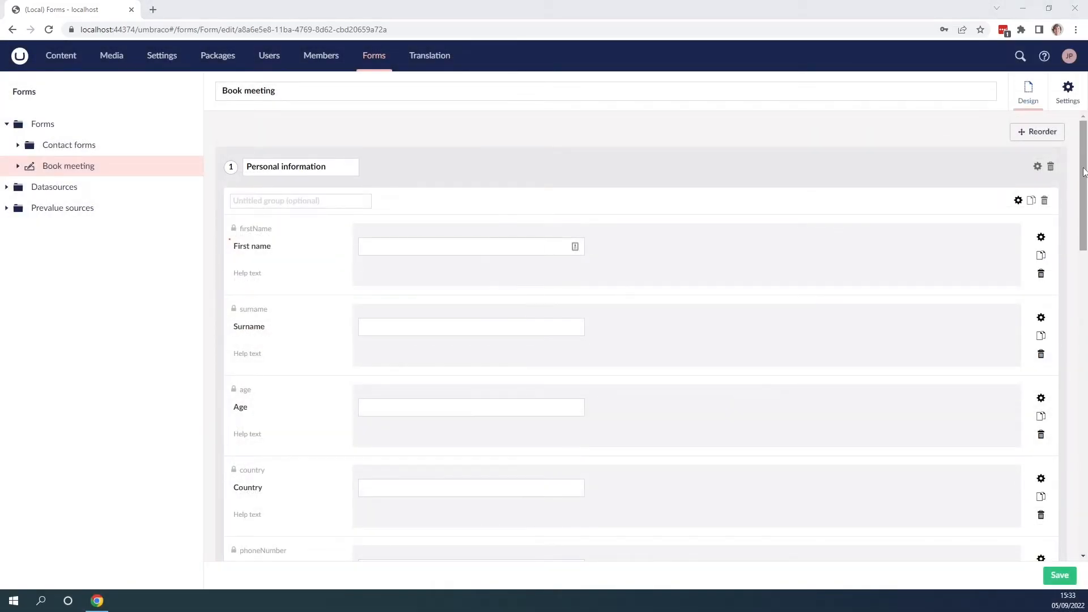
left_click_drag(1084, 171, 1086, 472)
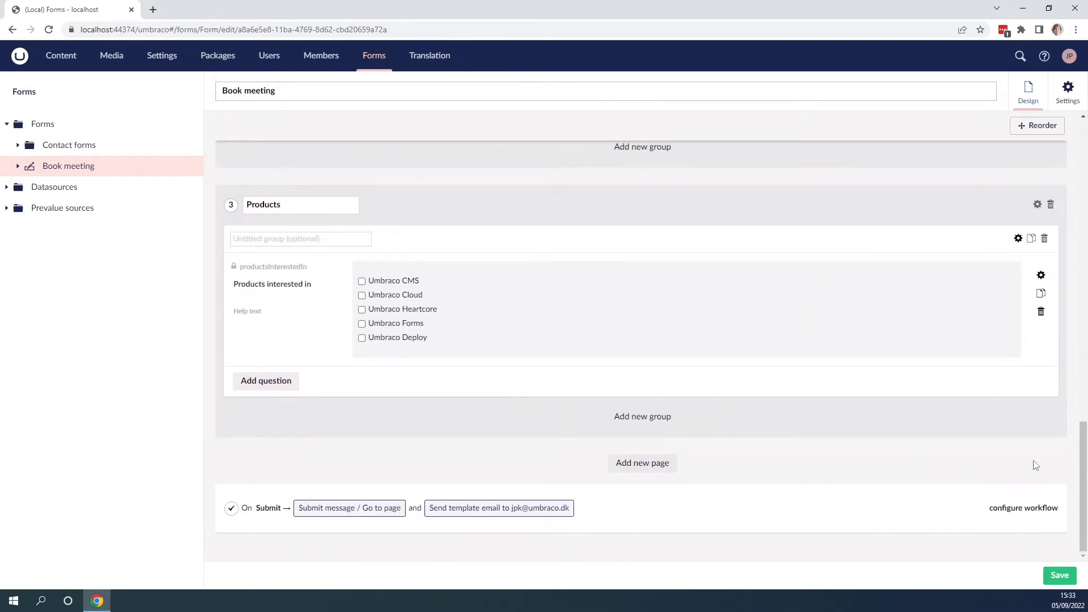
left_click(1058, 577)
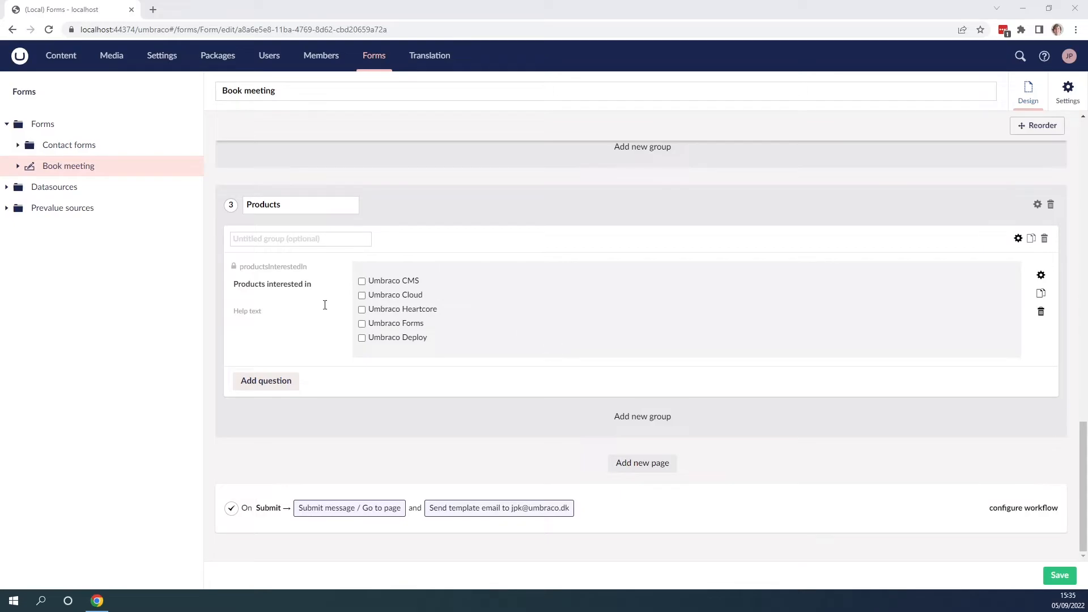
Create a Content Page "Book a meeting!" under Welcome with title "Boo a meeting with Umbraco!" and a subtitle inviting visitors to fill out the form
left_click(61, 55)
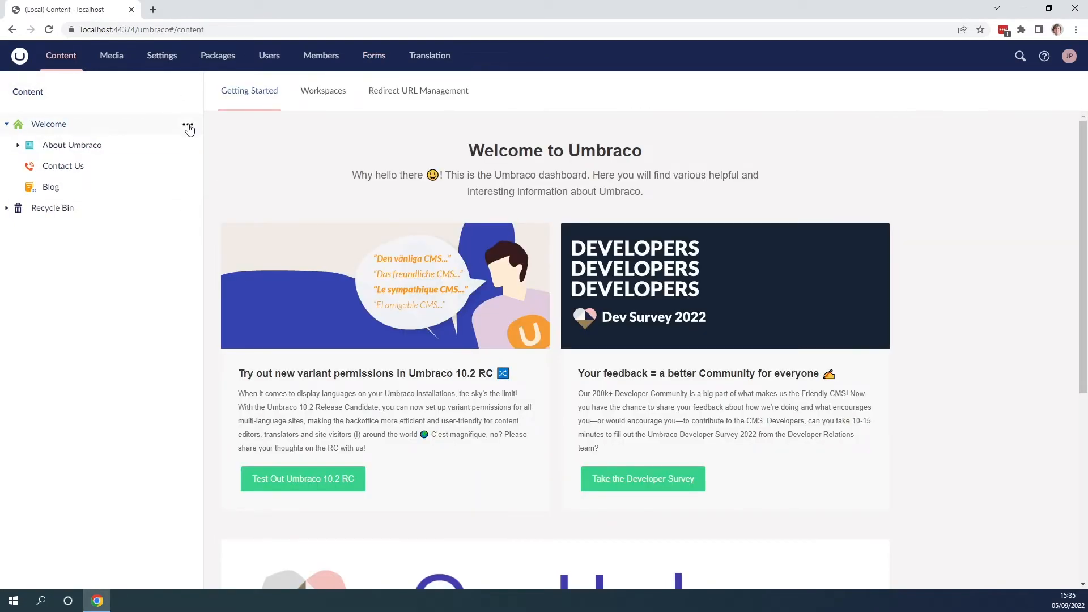
left_click(188, 128)
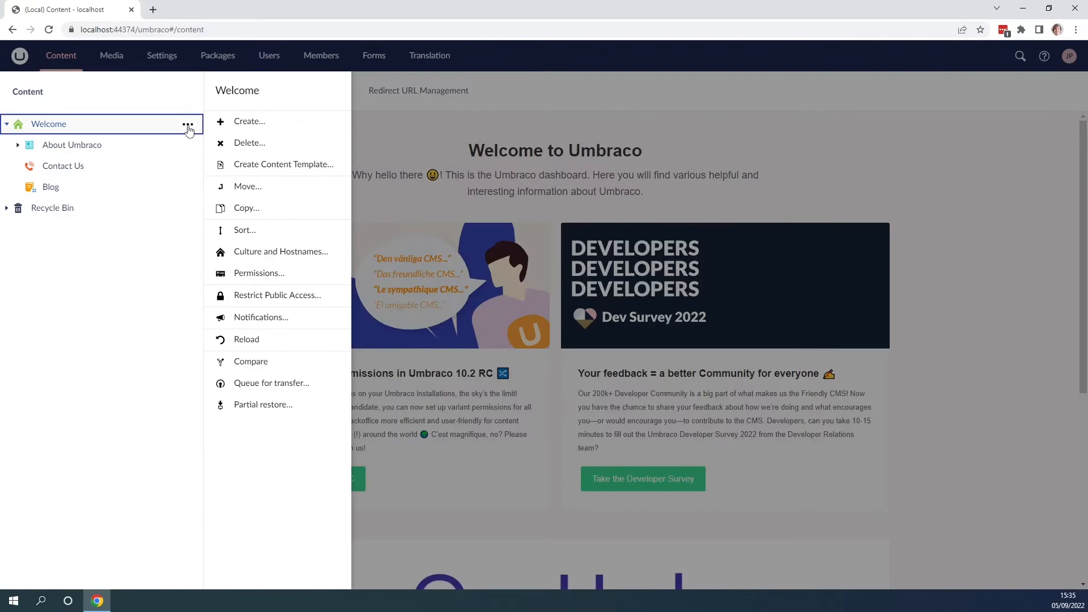
left_click(237, 125)
left_click(284, 154)
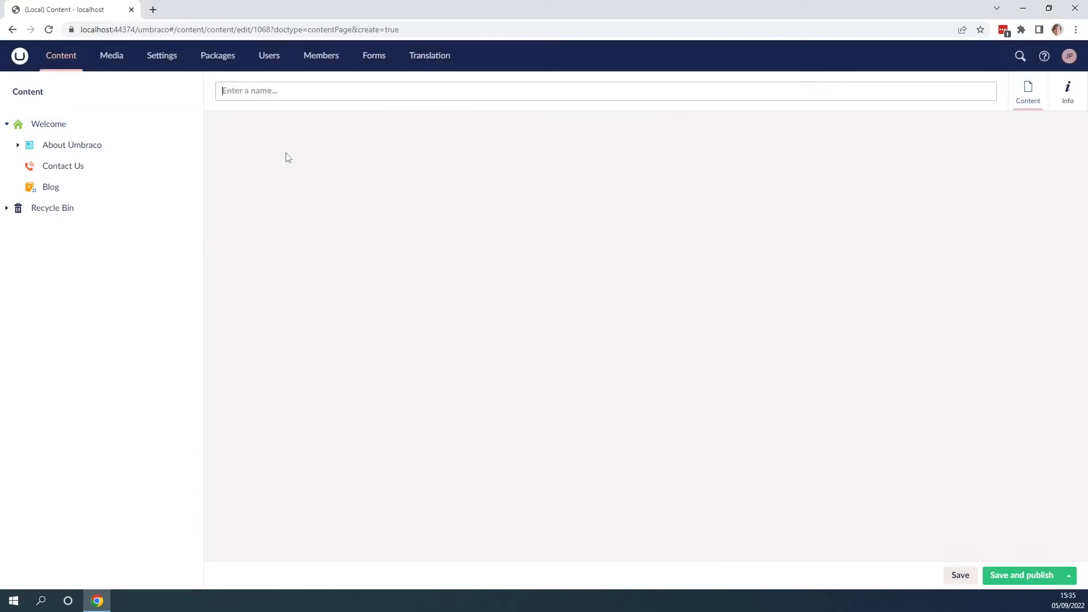
type("Book a meeting!")
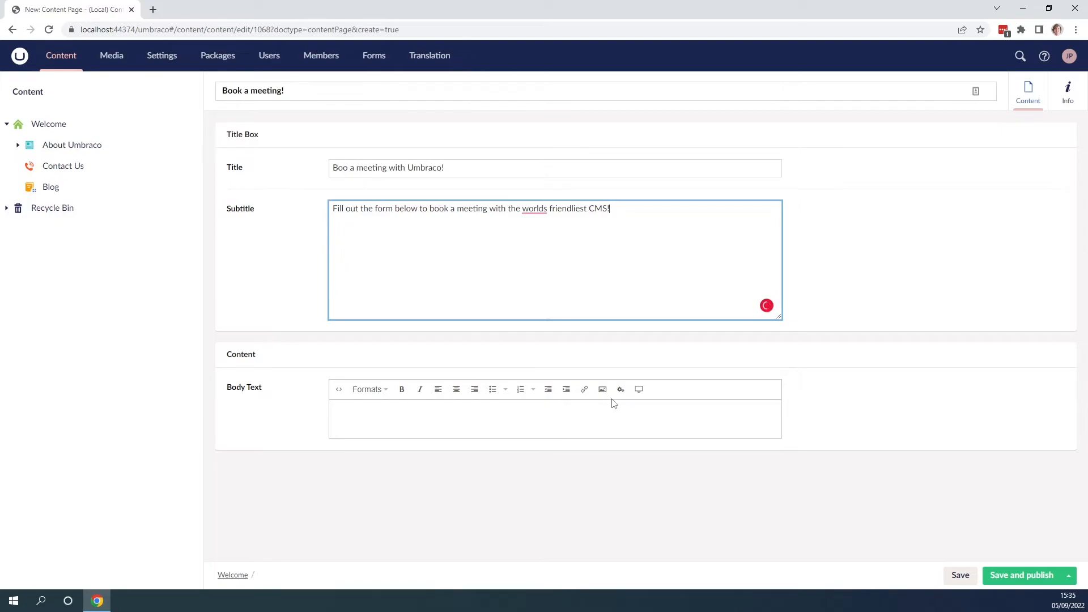
Insert the Book meeting form with the bootstrap3-horizontal theme into the page's Body Text using the Insert Form with Theme macro
left_click(614, 409)
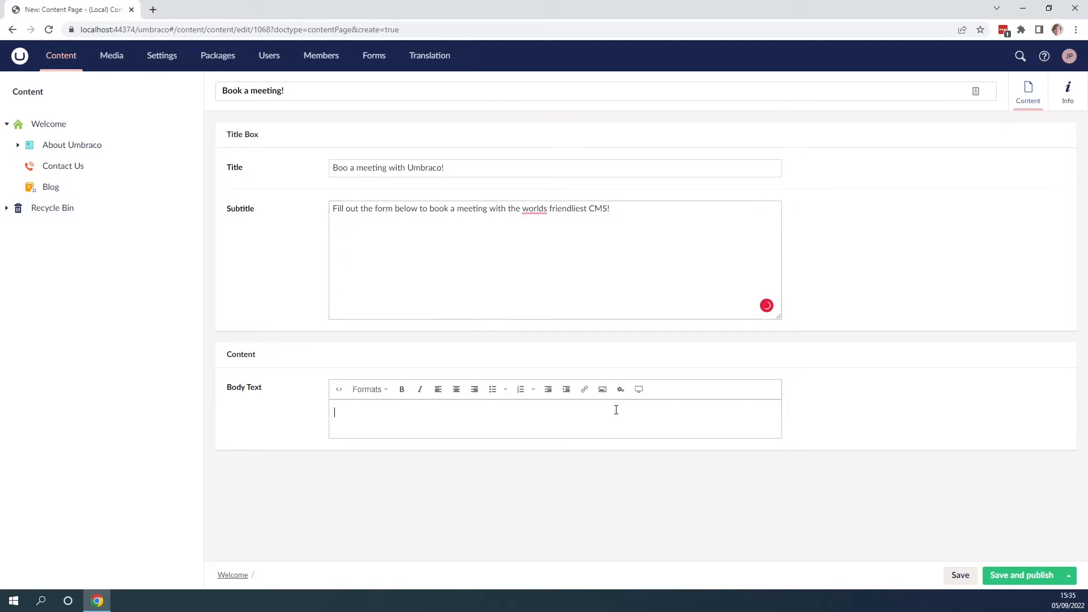
left_click(620, 391)
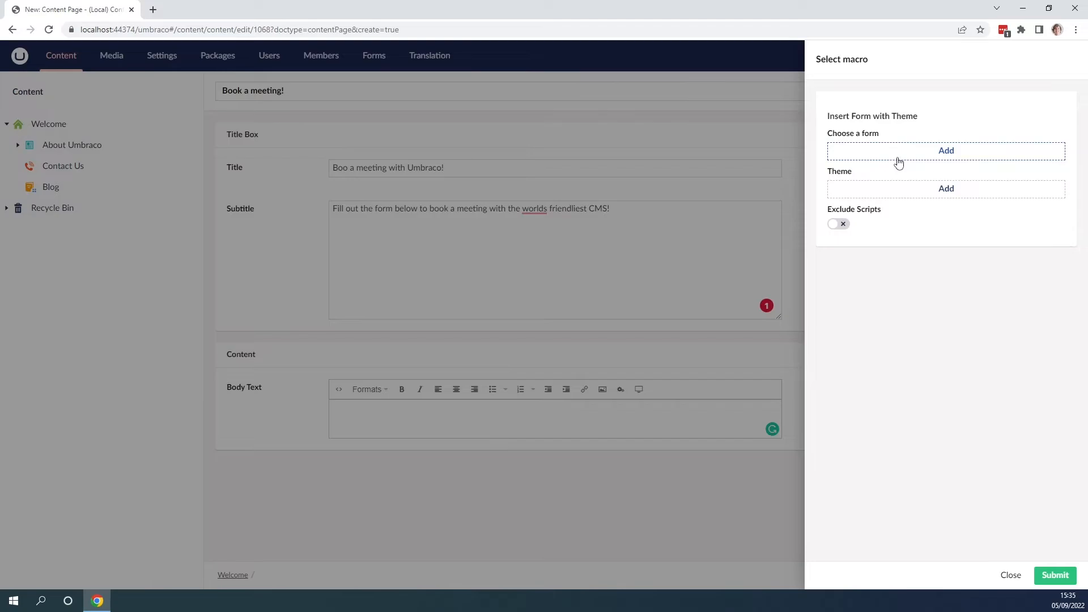
left_click(897, 157)
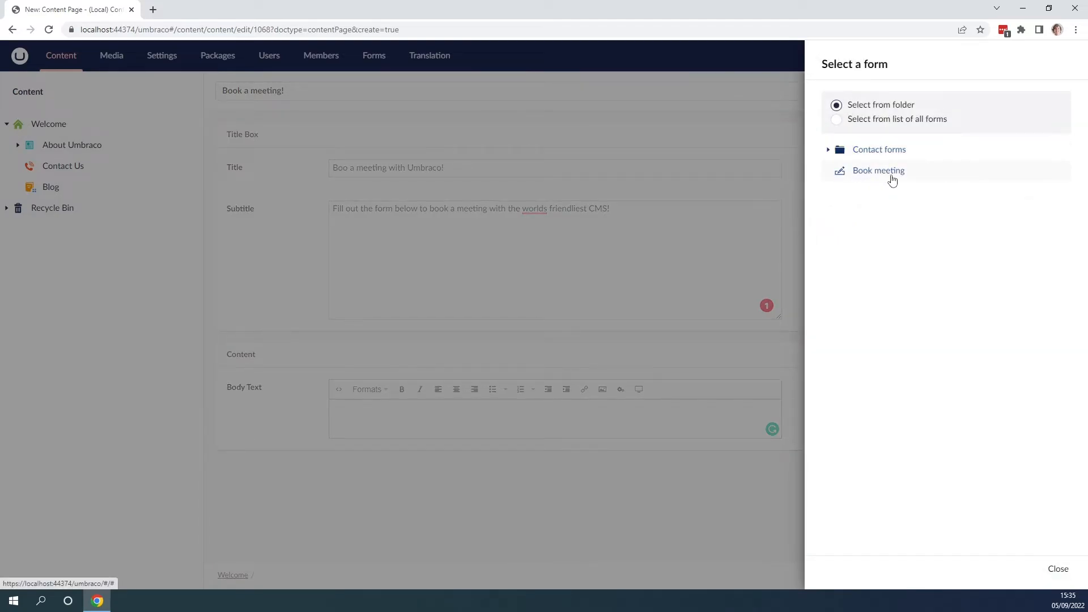
left_click(893, 174)
left_click(936, 191)
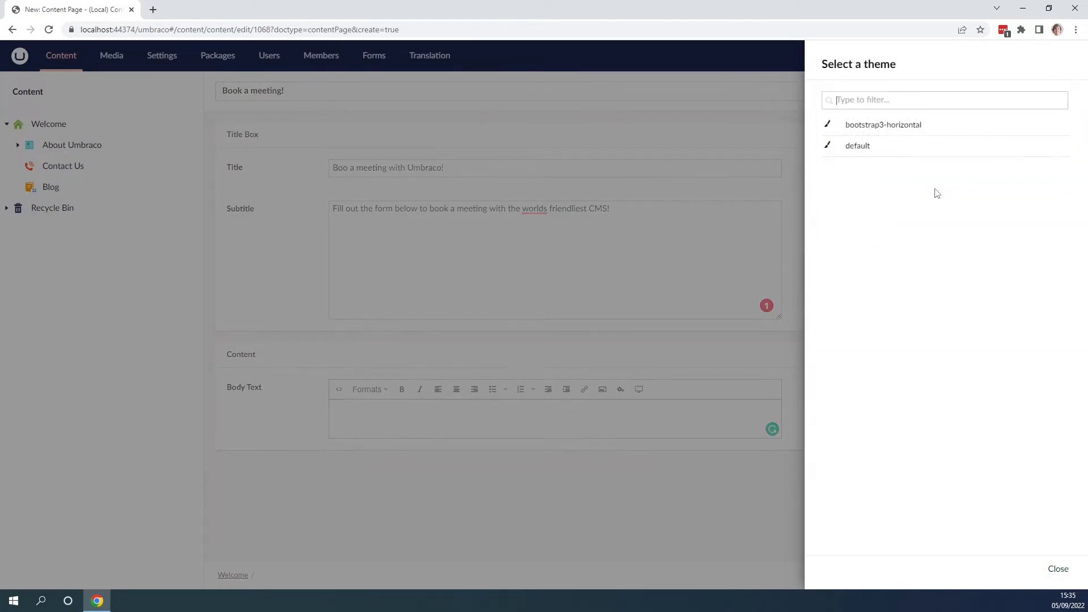
left_click(868, 130)
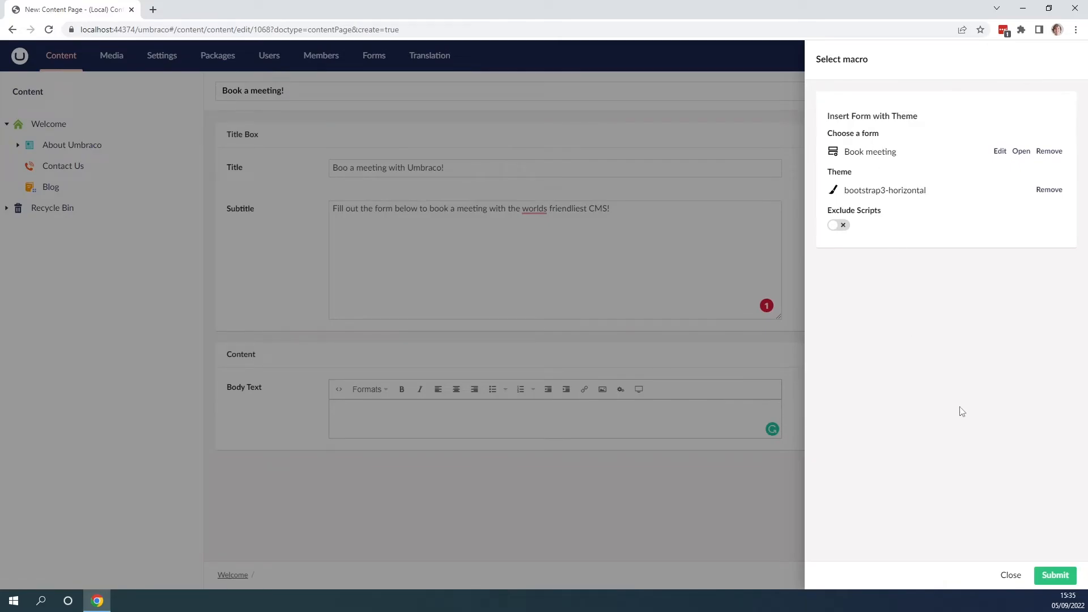
left_click(1053, 577)
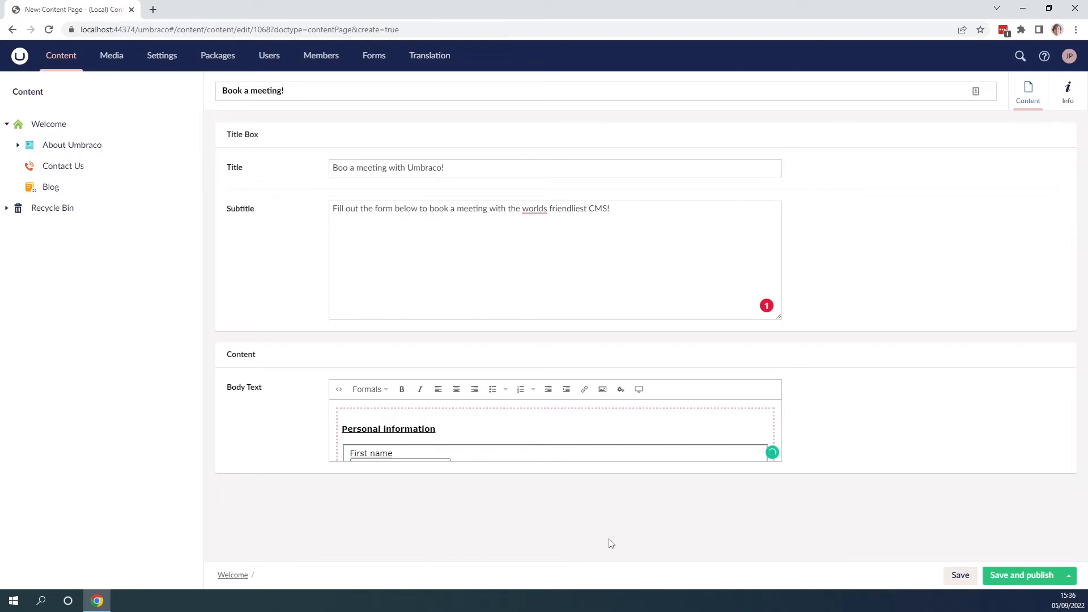
Publish the "Book a meeting!" page and open its public link /book-a-meeting/ from the page info
left_click(1006, 582)
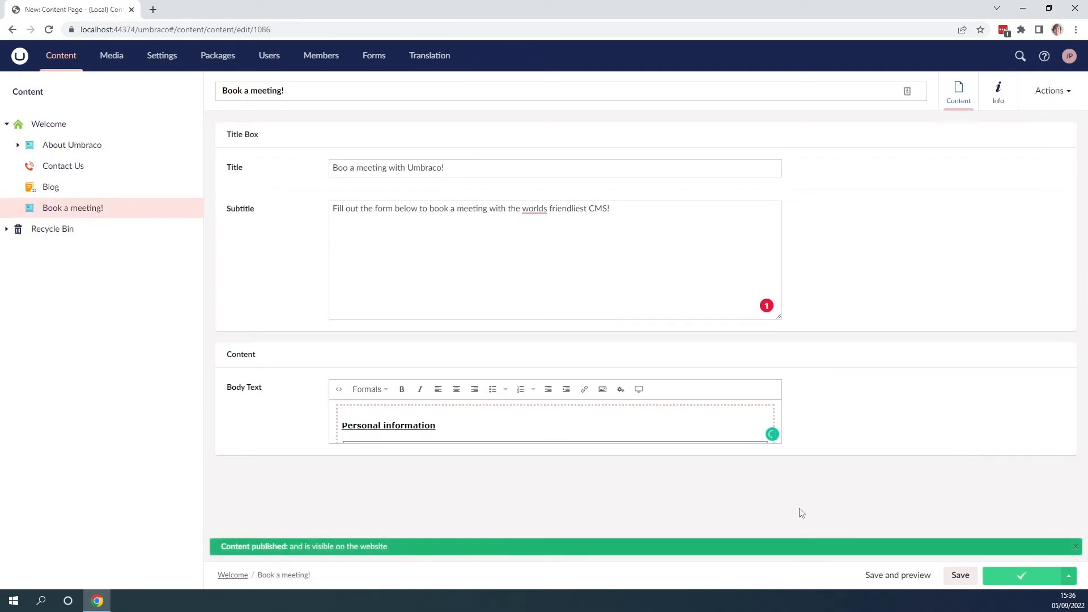
left_click(466, 421)
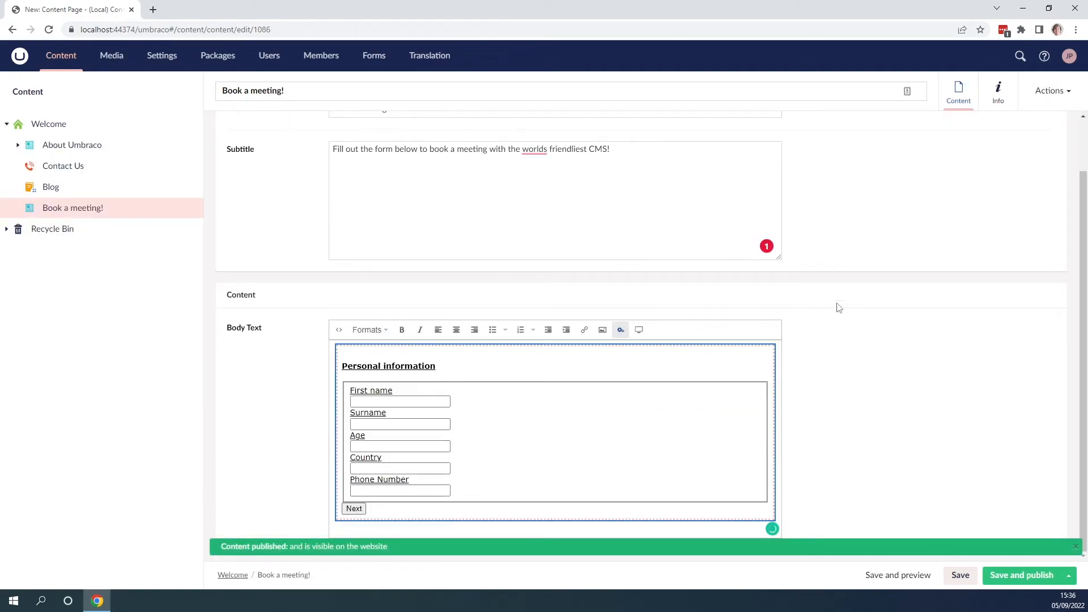
left_click(997, 99)
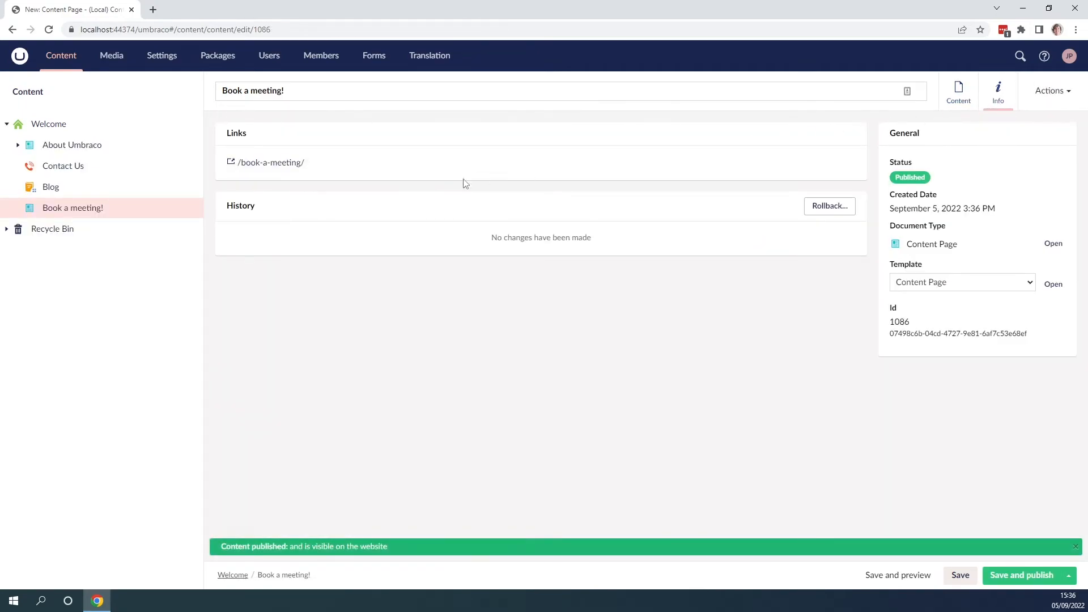
left_click(321, 170)
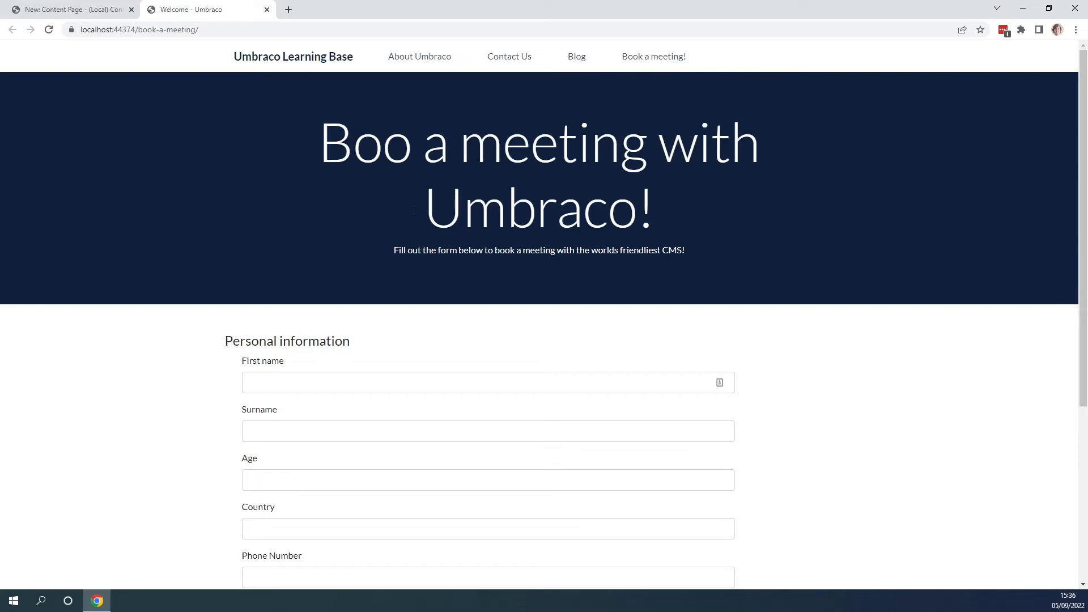
Fill in the Personal information page with first name, surname, age 29, country Denmark and a phone number, and continue to Company Information
scroll(702, 262, "down", 2)
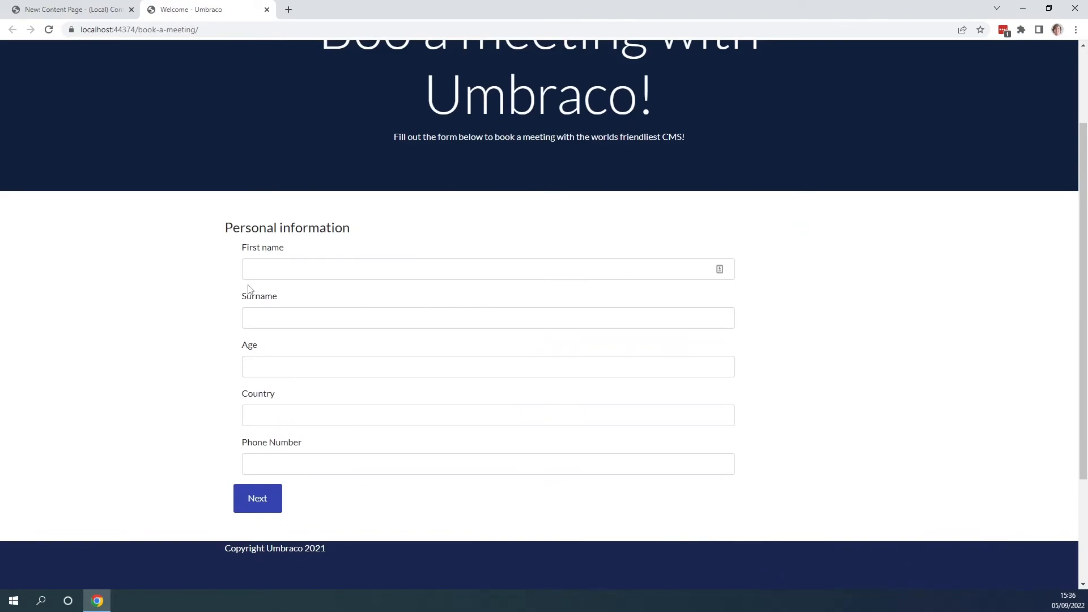
left_click(276, 269)
type("Jonathan")
key("Tab")
type("Doe")
key("Tab")
type("29")
key("Tab")
type("Denmark")
key("Tab")
type("12345678")
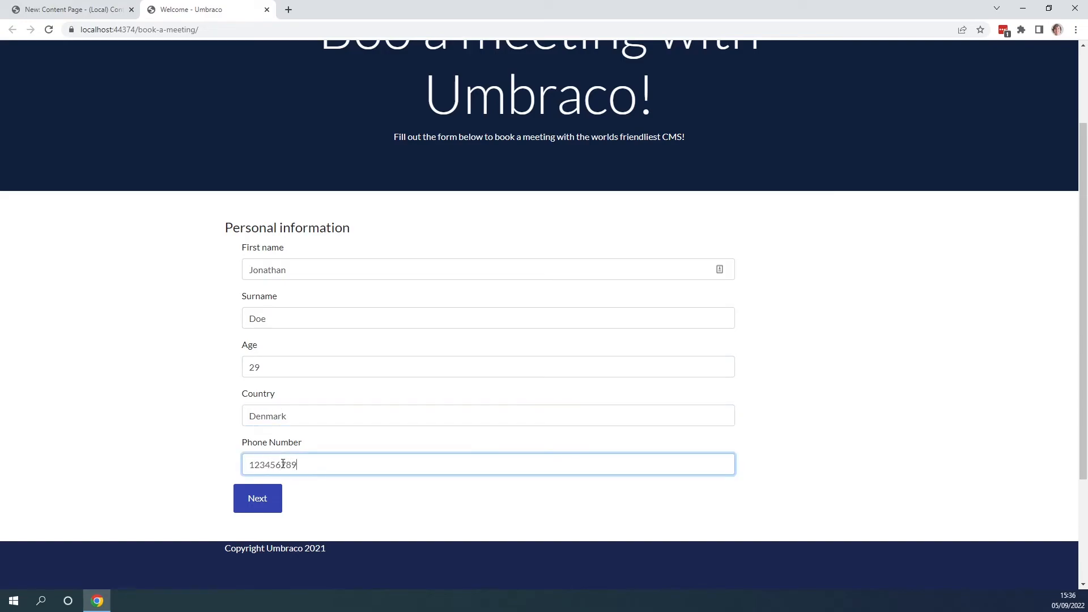
type("9")
left_click(257, 499)
Enter Umbraco as the company name and test both answers to "Do you work with Umbraco?", leaving it on Yes
scroll(187, 422, "down", 1)
scroll(170, 405, "down", 3)
scroll(170, 374, "up", 1)
left_click(265, 214)
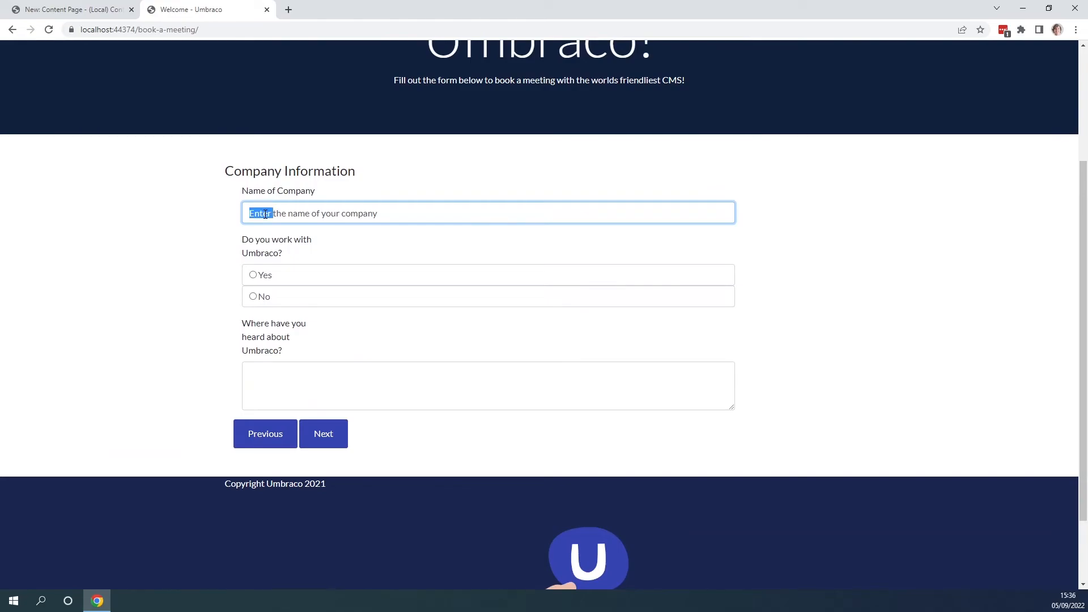
type("Umbraco")
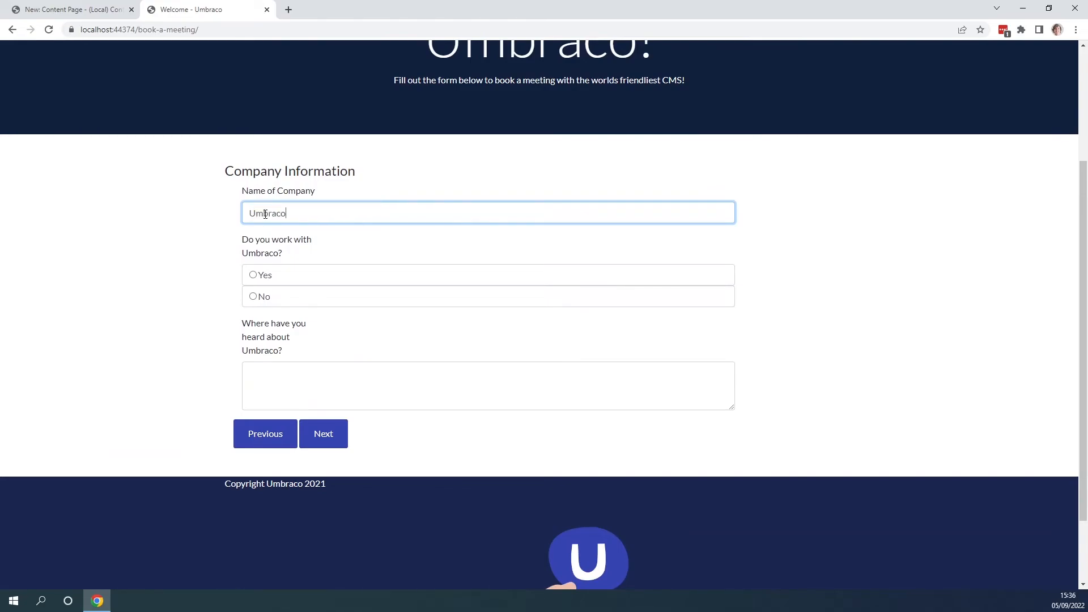
left_click(253, 275)
scroll(319, 335, "down", 1)
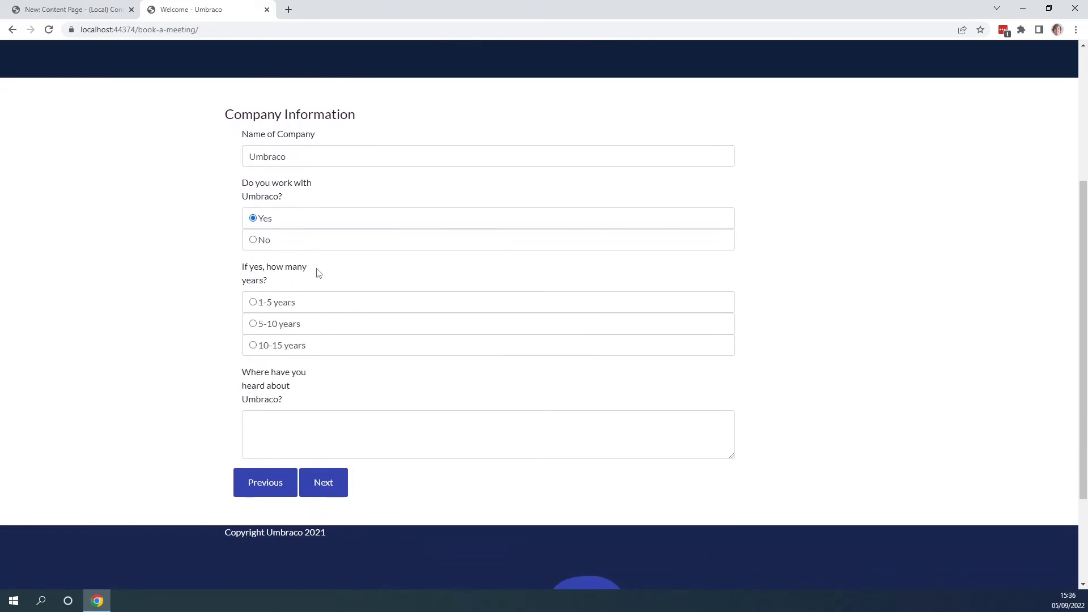
left_click(252, 240)
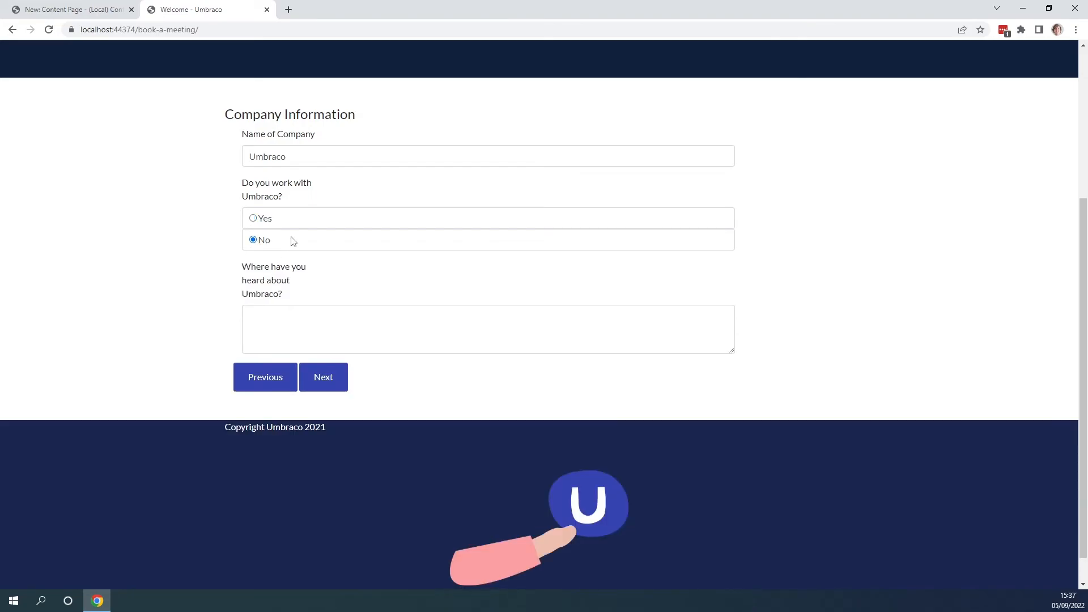
left_click(253, 219)
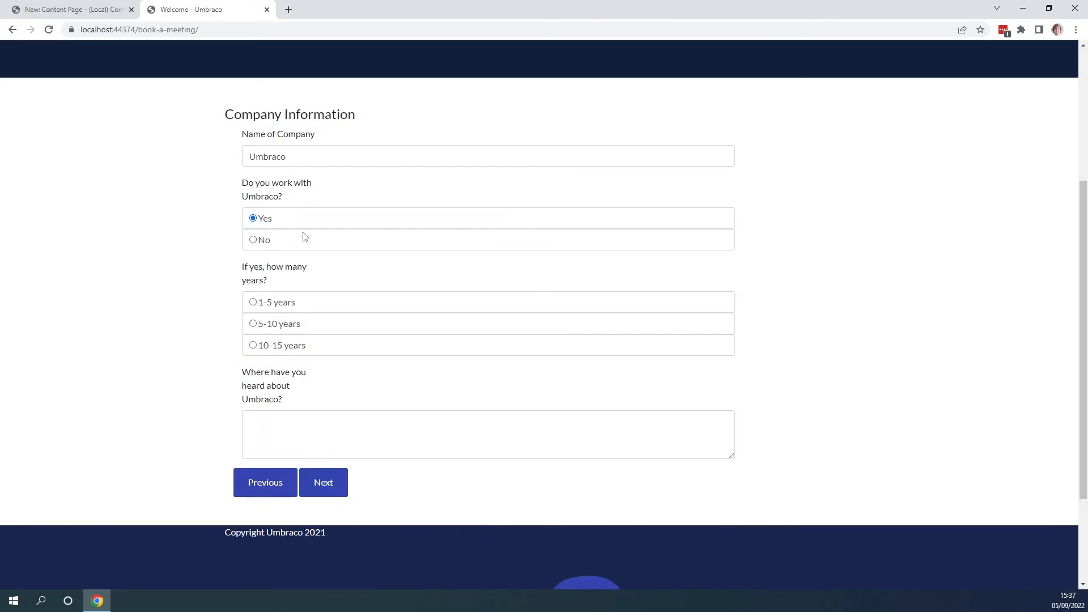
Choose 1-5 years, enter "The internet" as where Umbraco was heard about, and continue to the Products page
left_click(253, 302)
left_click(269, 427)
type("The internet")
left_click(323, 484)
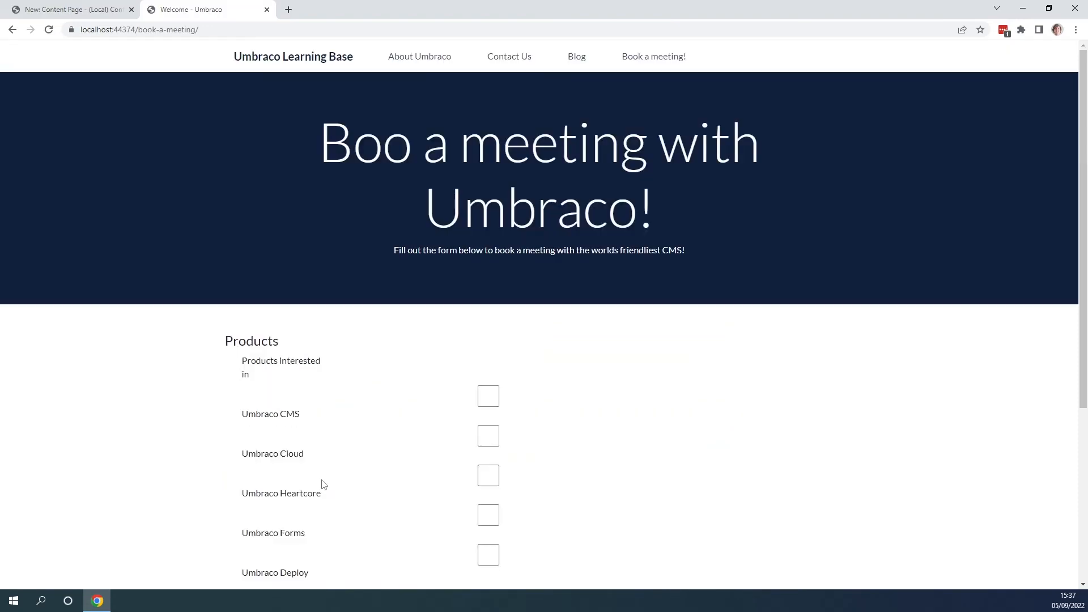
Tick all five products, from Umbraco CMS to Umbraco Deploy, under "Products interested in"
scroll(314, 463, "down", 2)
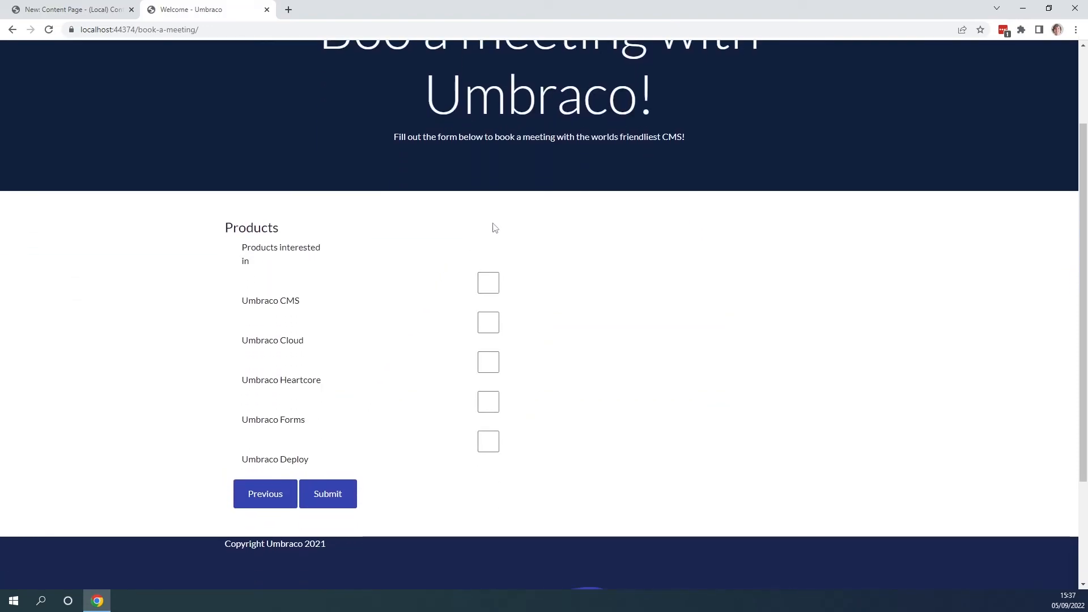
left_click(485, 285)
left_click(489, 322)
left_click(488, 362)
left_click(488, 401)
left_click(490, 445)
Clear Umbraco Deploy, Umbraco Forms and Umbraco Heartcore, keep Umbraco CMS and Umbraco Cloud ticked, and submit the form
left_click(490, 445)
left_click(489, 403)
left_click(488, 363)
left_click(491, 324)
left_click(493, 326)
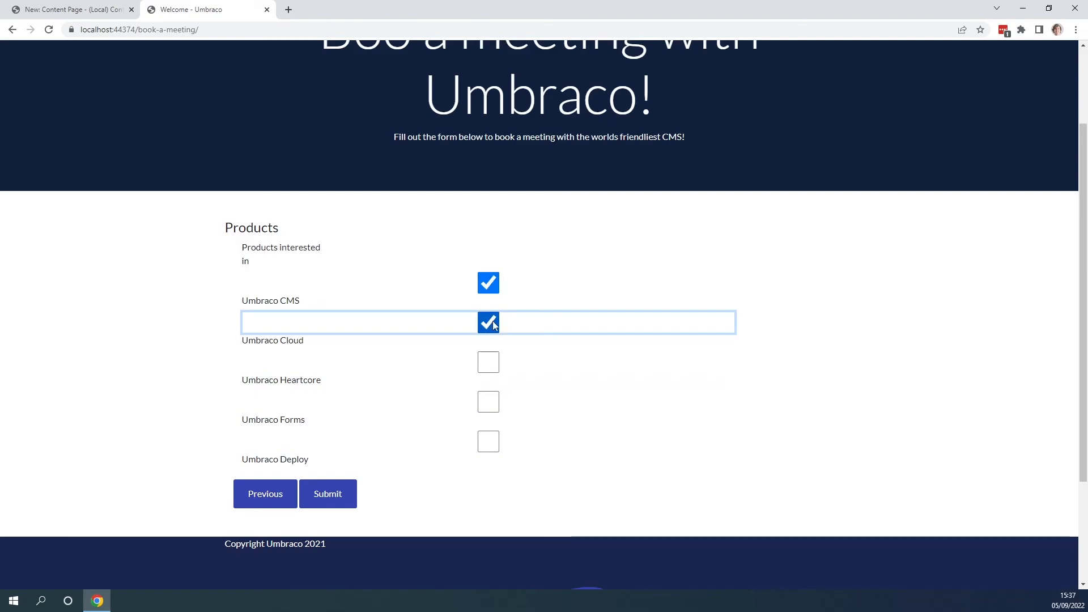
left_click(321, 503)
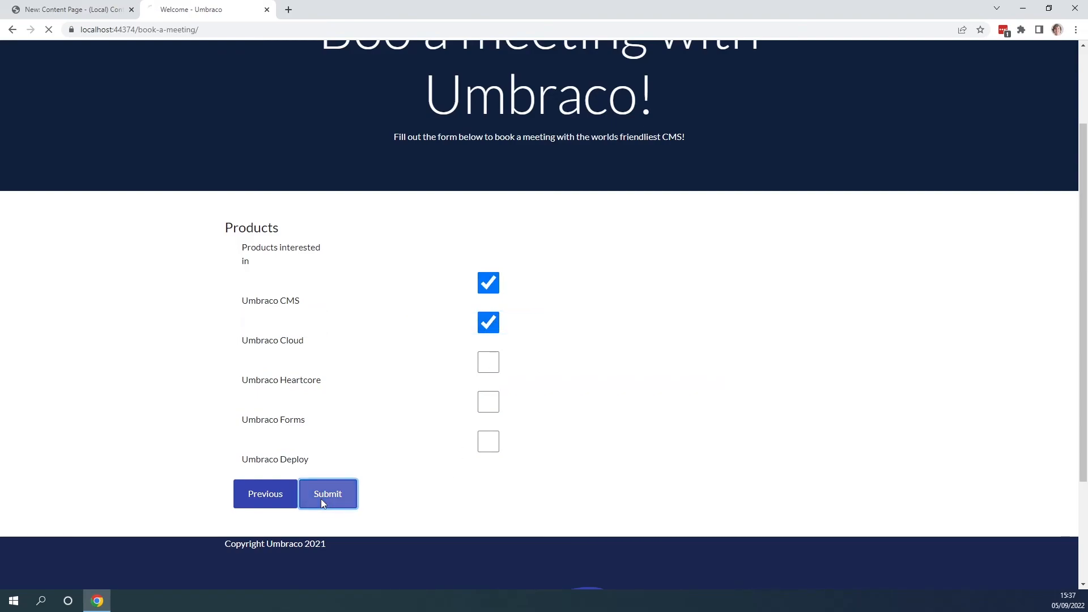